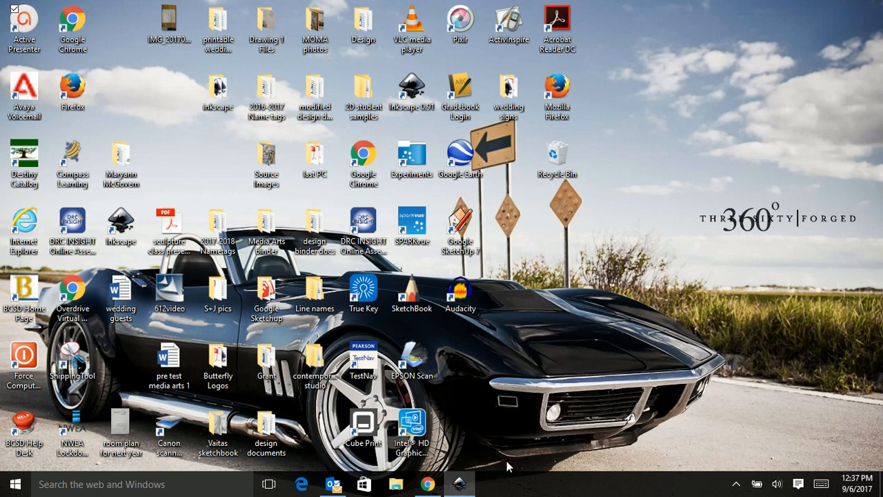
Open Inkscape and draw a rectangle covering the whole page, about 210 × 298 mm.
left_click(460, 487)
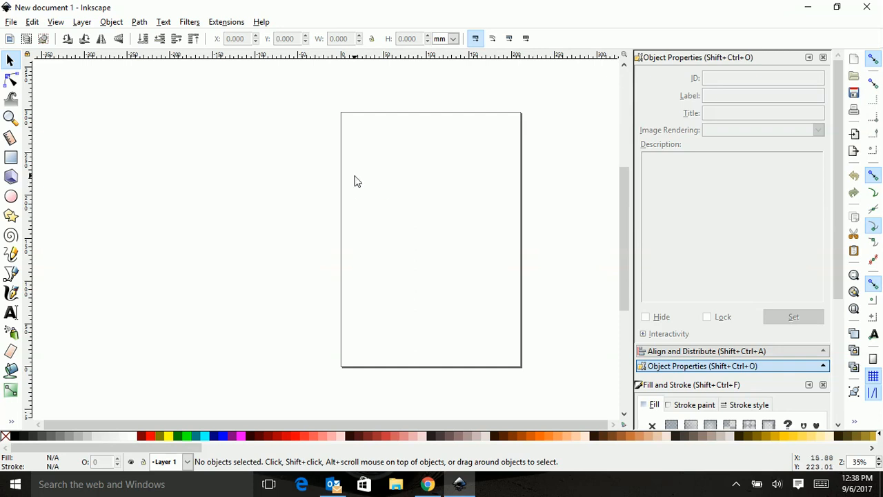
left_click(10, 157)
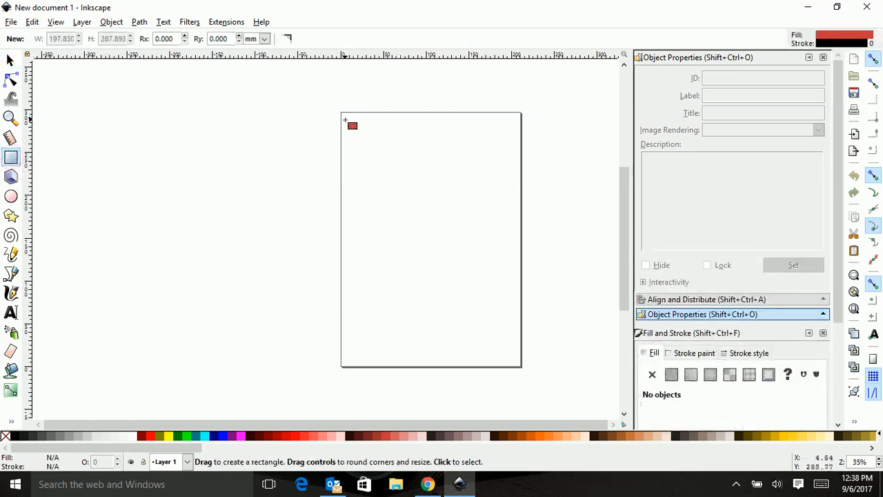
mouse_move(341, 113)
left_mouse_down()
mouse_move(491, 350)
mouse_move(521, 367)
left_mouse_up()
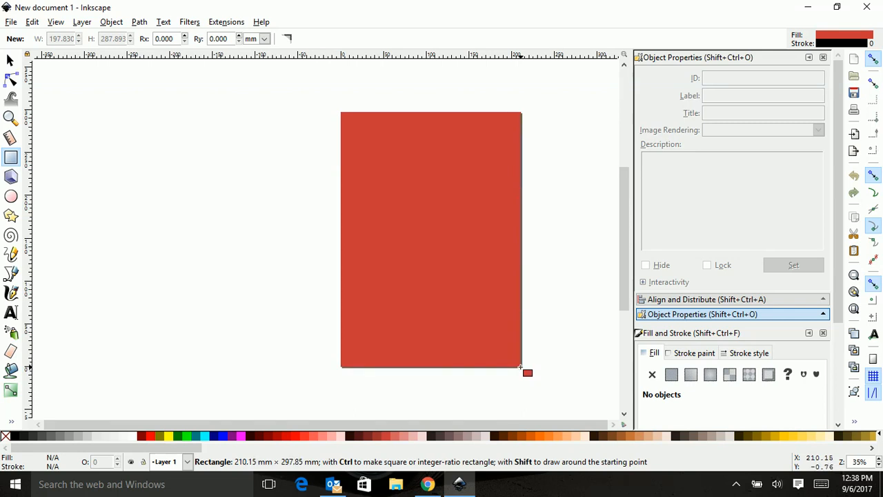
left_click_drag(521, 368, 521, 367)
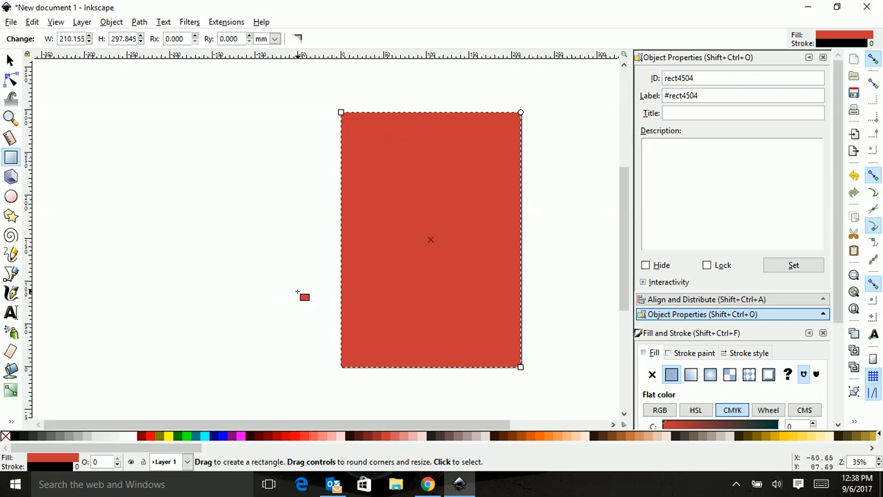
Create a flowed text frame beside the page and enter the letter S in it.
left_click(13, 315)
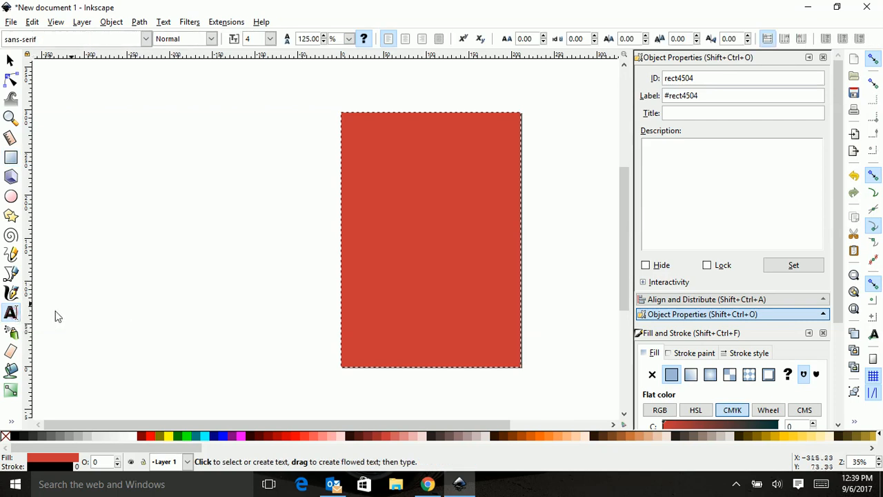
left_click_drag(125, 136, 217, 251)
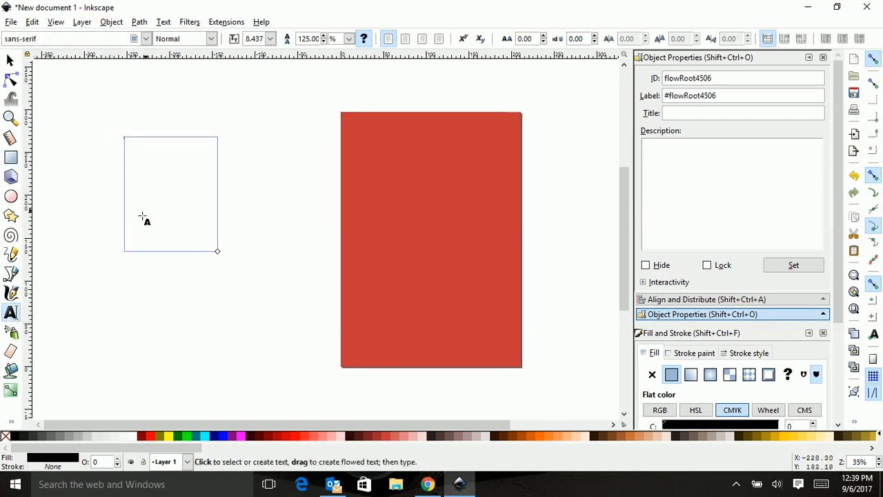
left_click(138, 151)
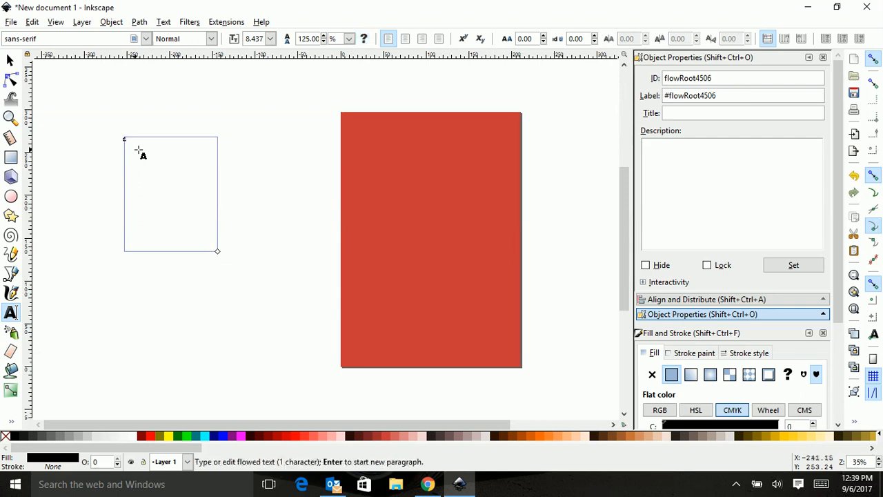
scroll(120, 142, "up", 2)
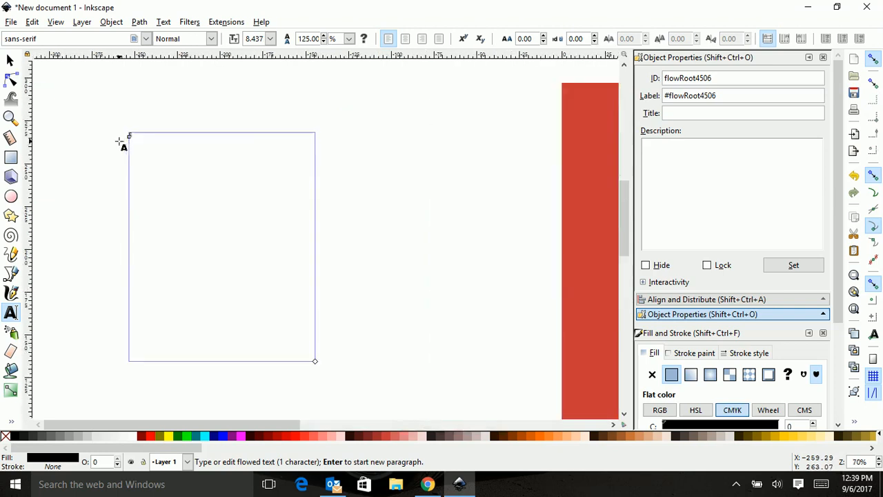
scroll(120, 143, "up", 6)
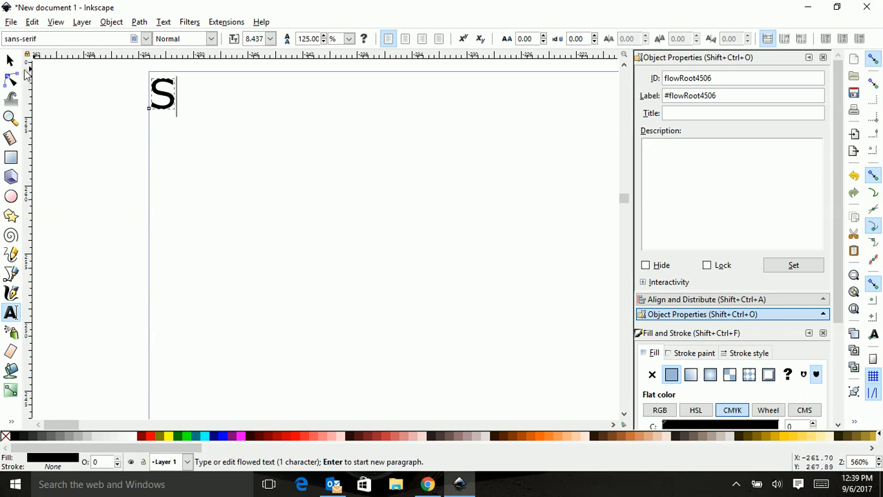
Scale the S proportionally to about 24 × 32 mm.
left_click(11, 62)
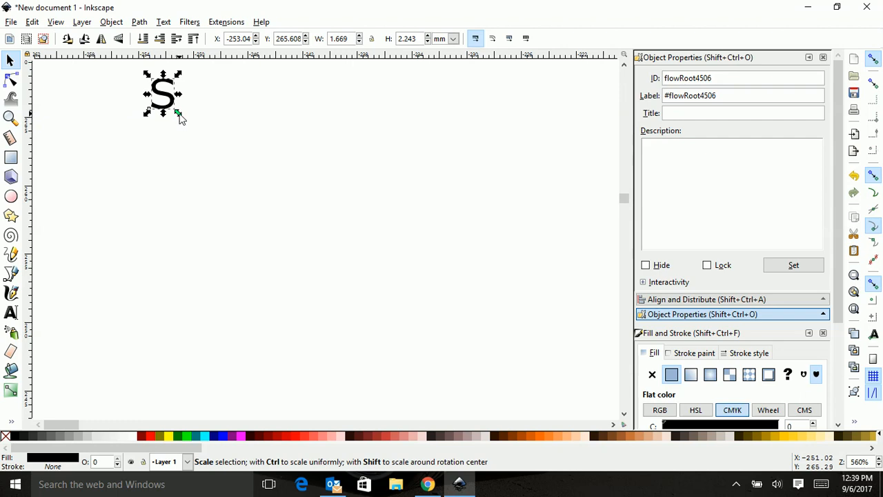
left_click(9, 314)
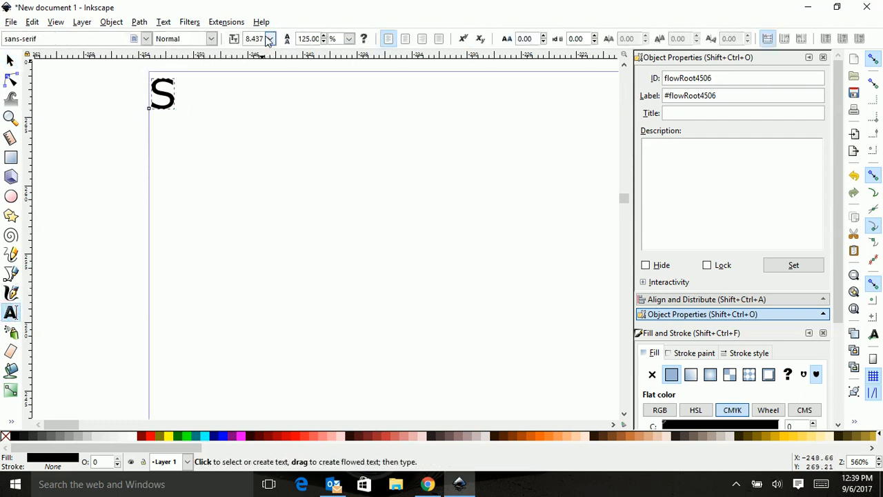
left_click(10, 61)
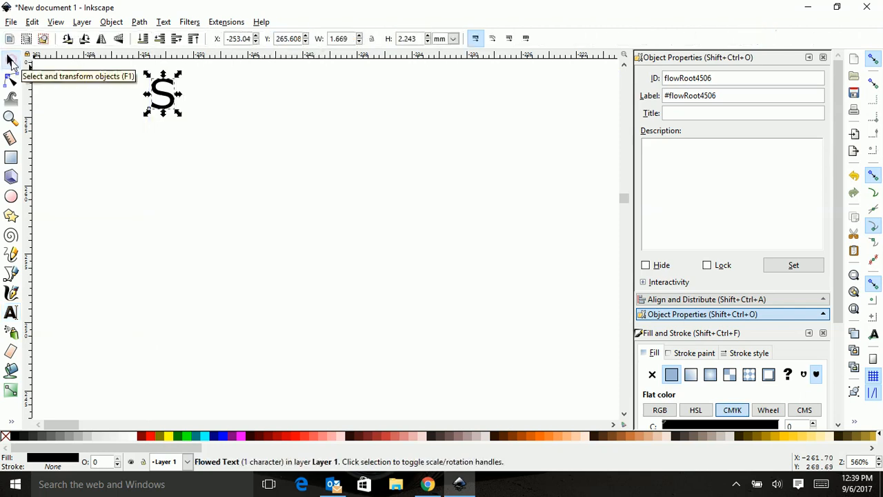
key("ctrl")
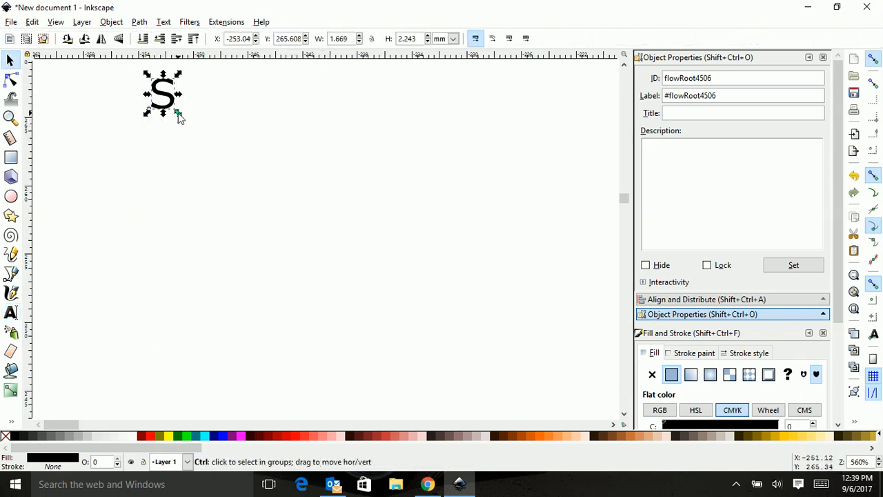
key("shift")
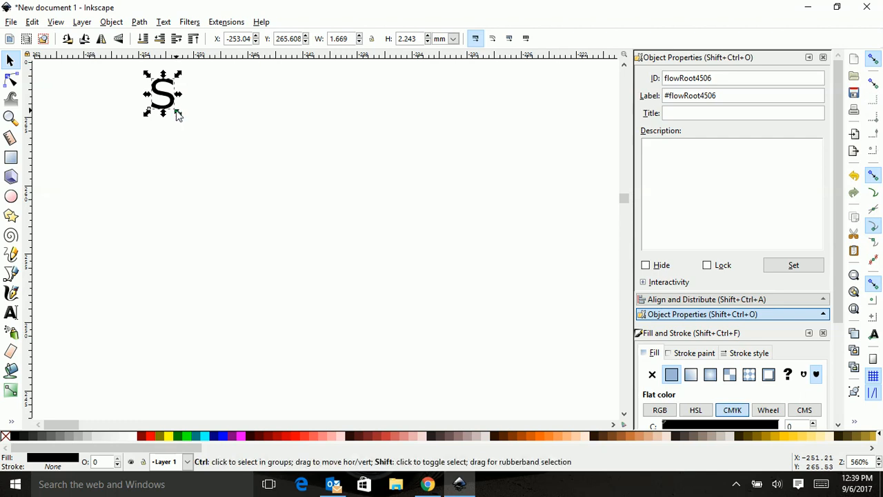
left_click_drag(178, 117, 457, 314)
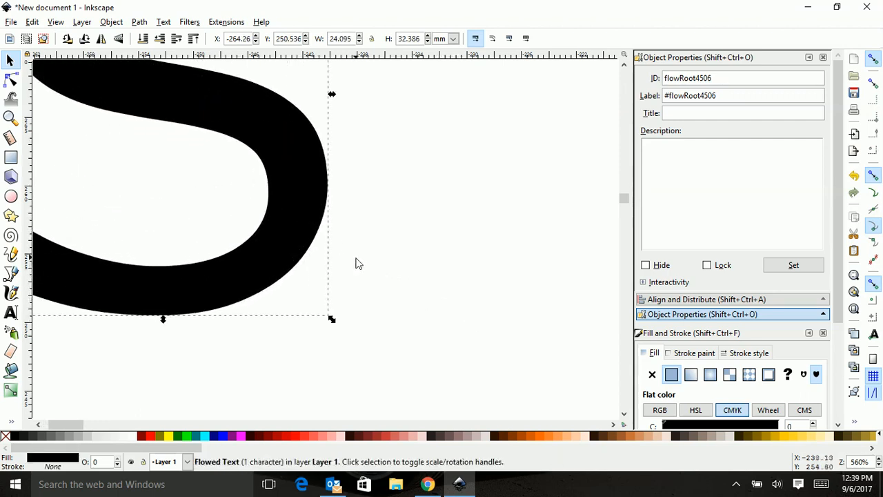
Enlarge the S proportionally to about 207 × 278 mm.
scroll(357, 255, "down", 2)
scroll(323, 222, "down", 1, "ctrl")
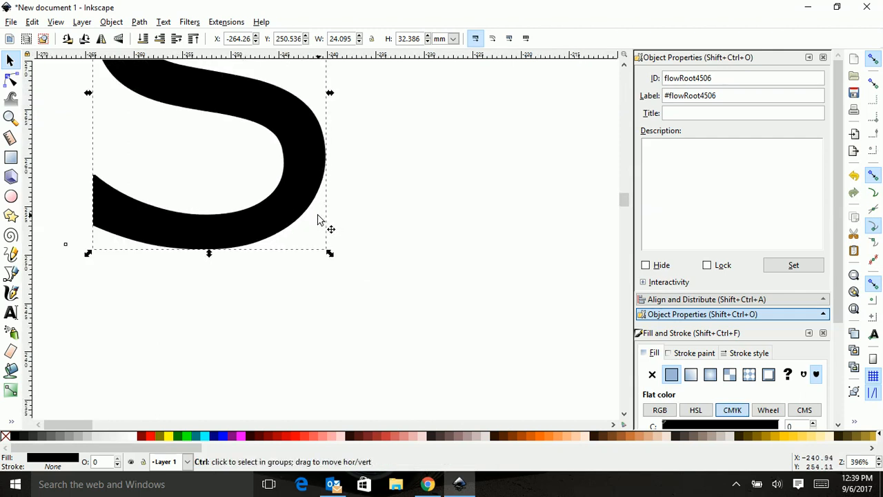
scroll(318, 218, "down", 6, "ctrl")
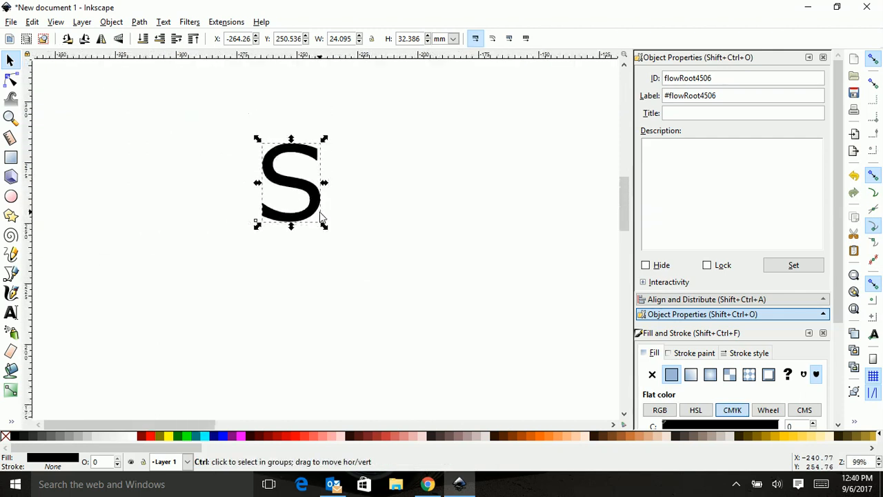
scroll(320, 217, "down", 2, "ctrl")
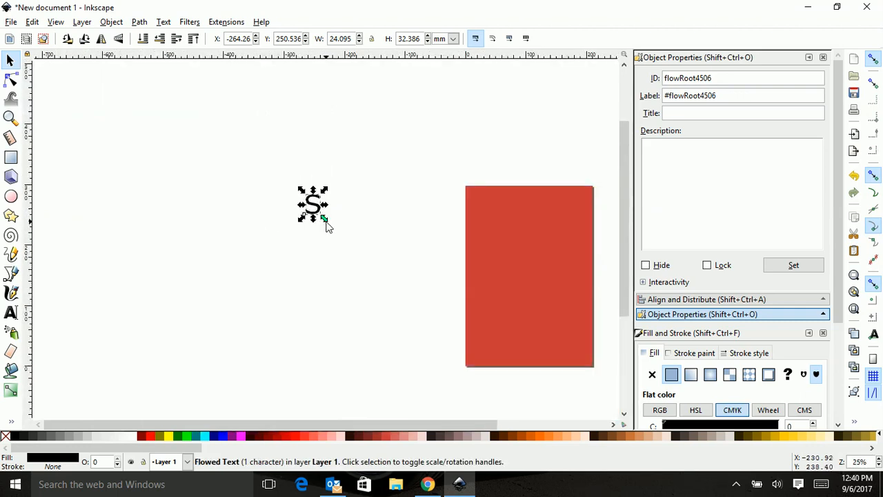
left_click_drag(325, 221, 394, 296)
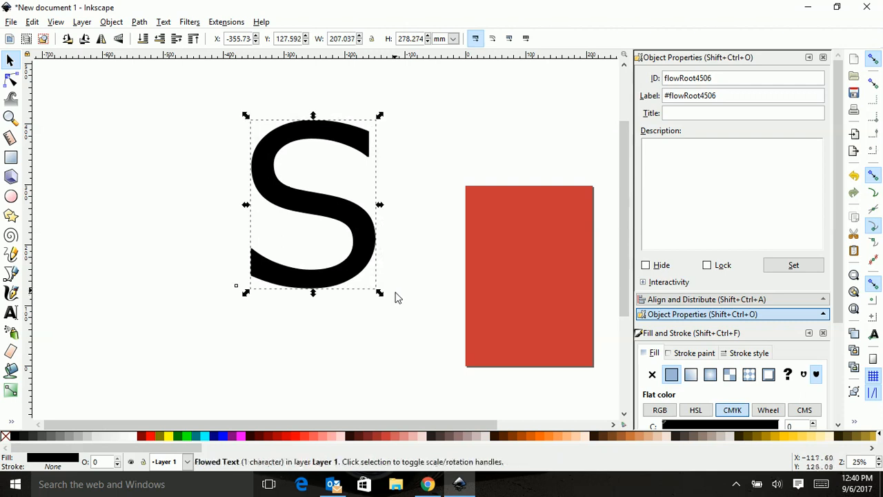
Move the S onto the red rectangle and enlarge it to about 240 × 323 mm.
left_click_drag(308, 205, 513, 275)
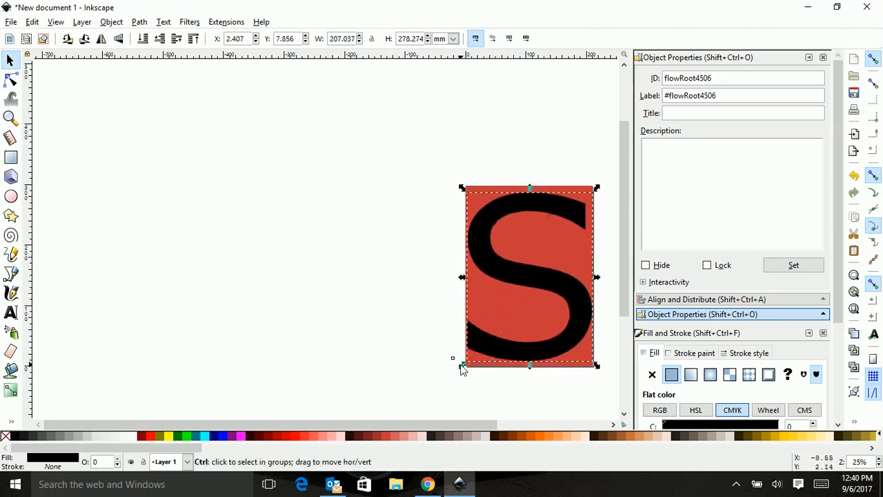
left_click_drag(462, 366, 452, 377)
left_click_drag(345, 424, 396, 424)
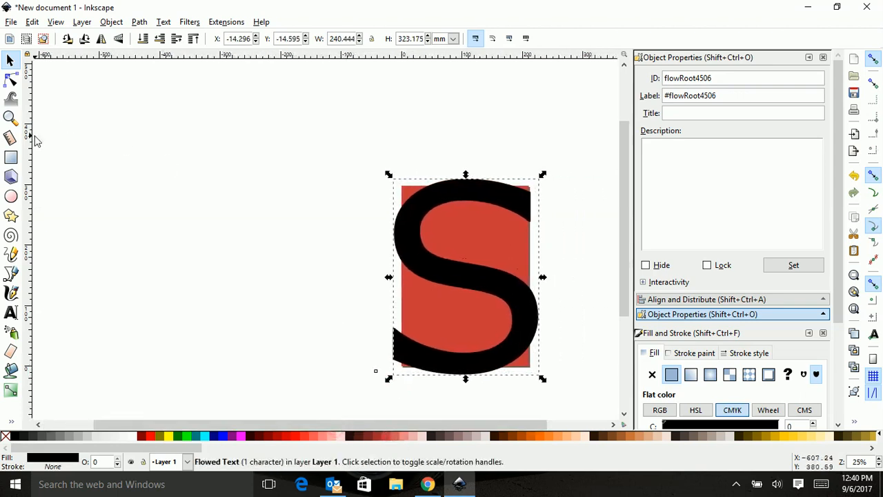
Change the font of the S to Wide Latin.
left_click(12, 312)
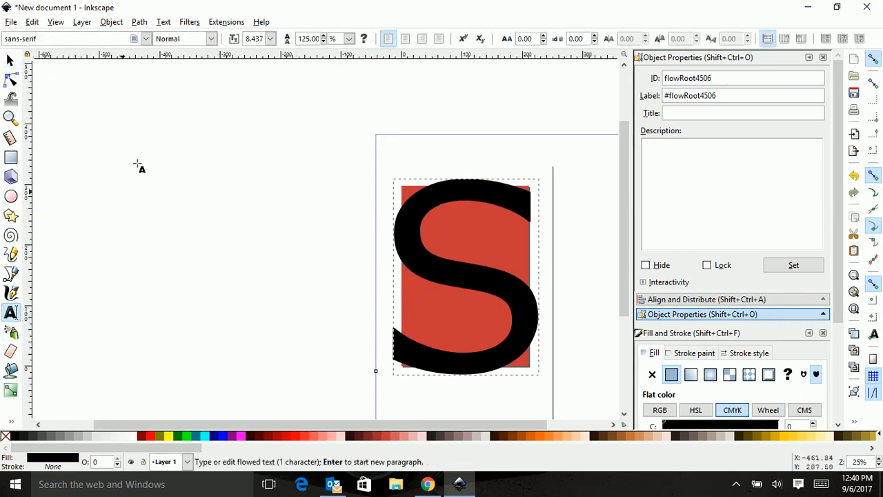
left_click(147, 39)
scroll(117, 117, "down", 10)
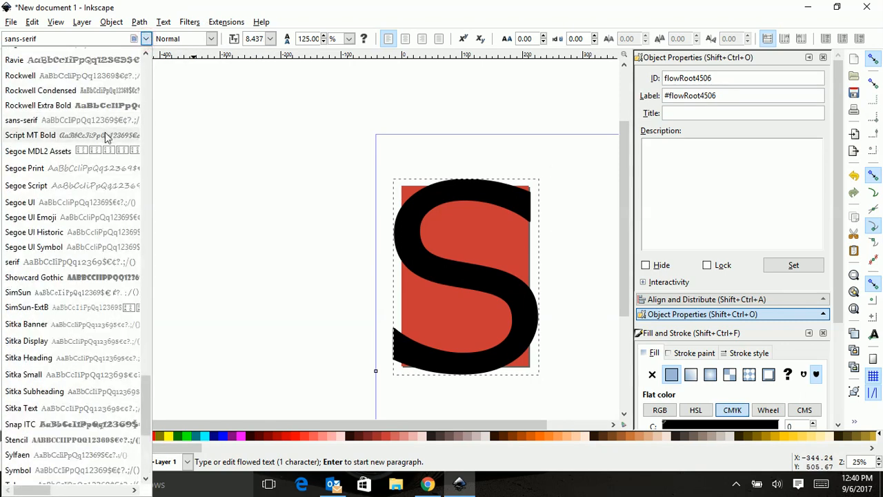
scroll(104, 134, "up", 5)
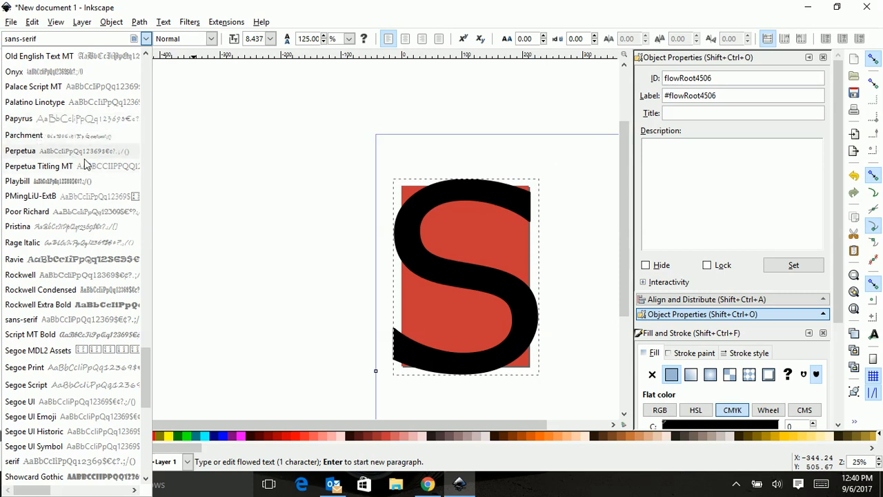
scroll(104, 196, "down", 5)
scroll(104, 262, "down", 4)
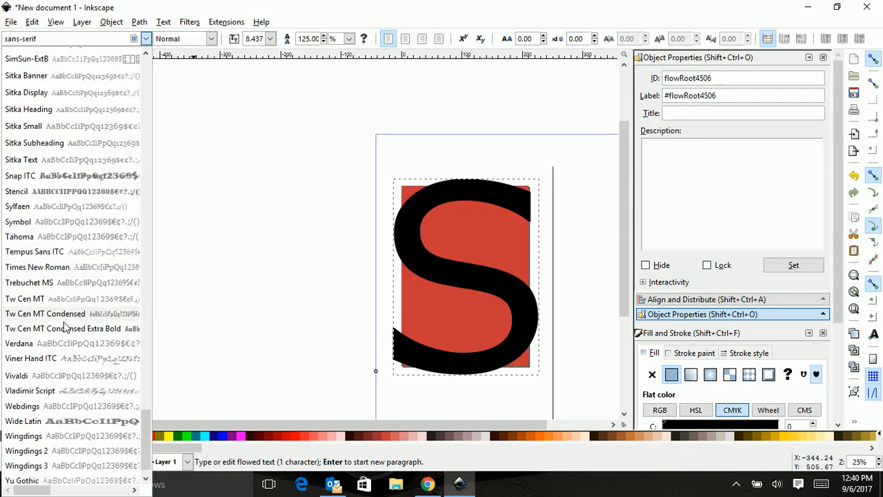
left_click(81, 421)
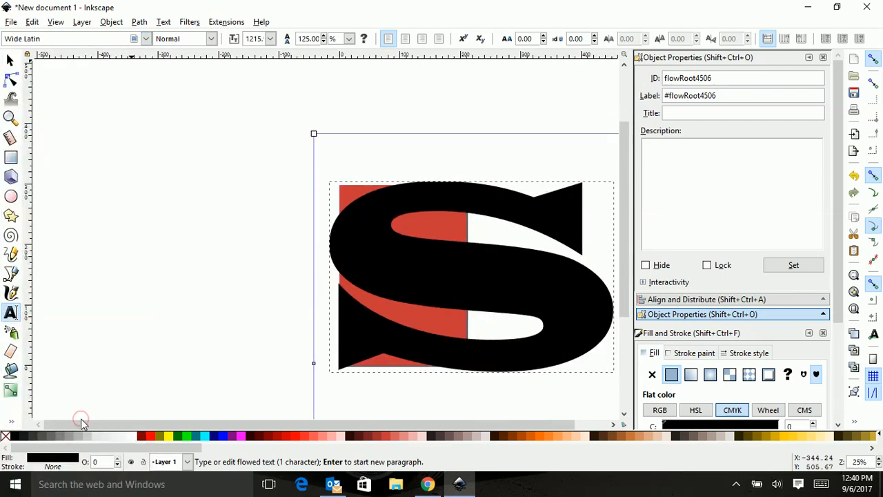
Change the font of the S to Vladimir Script.
left_click(146, 38)
scroll(110, 331, "down", 1)
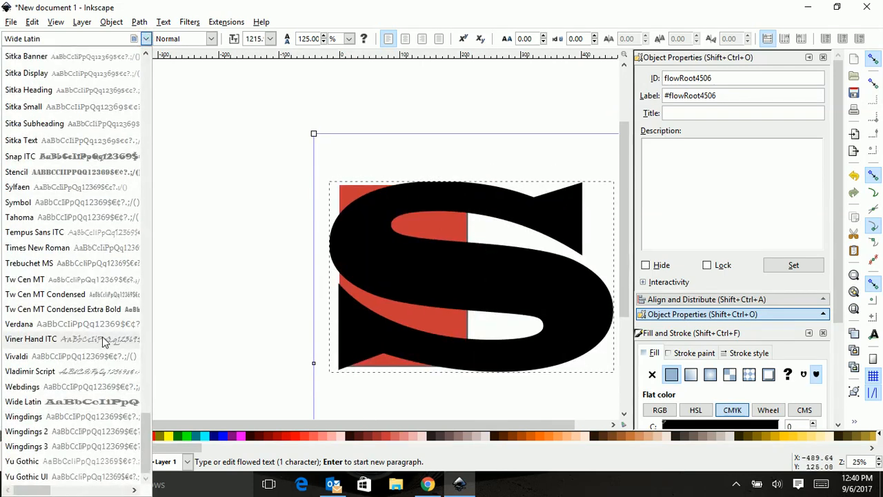
left_click(93, 371)
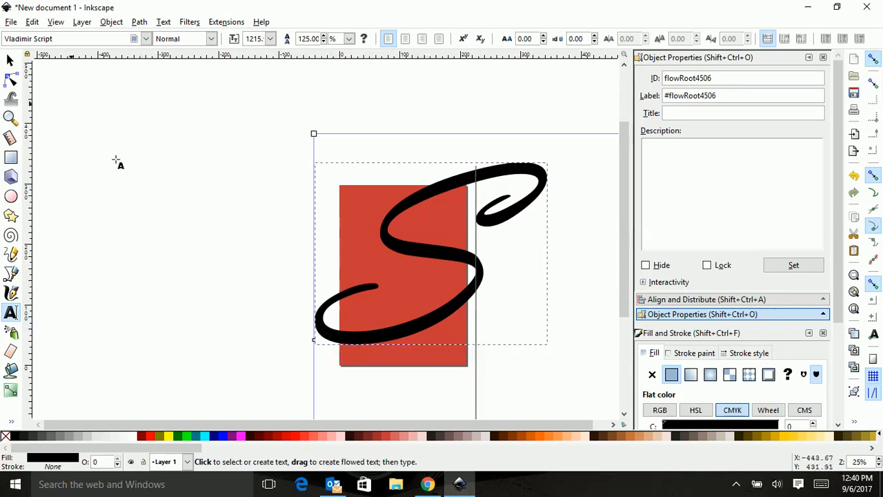
Resize the script S to about 301 × 235 mm and center it over the rectangle.
left_click(9, 61)
left_click_drag(310, 348, 336, 329)
left_click_drag(398, 311, 377, 342)
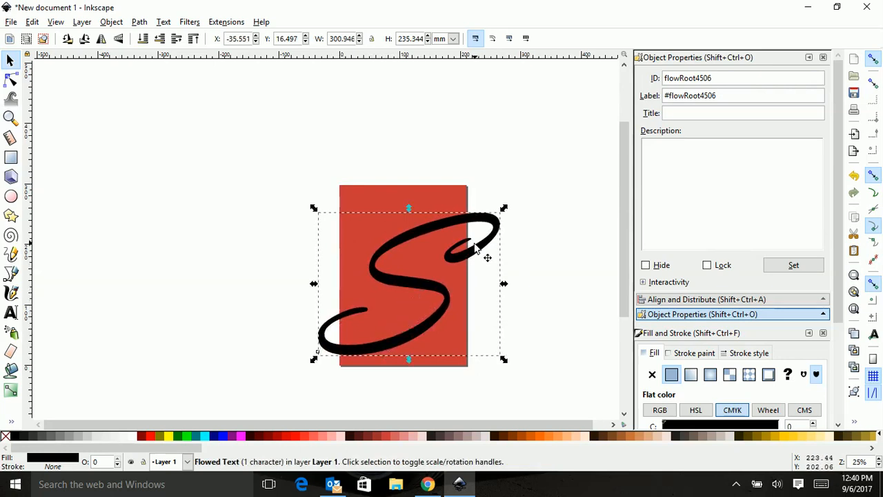
left_click_drag(410, 300, 407, 280)
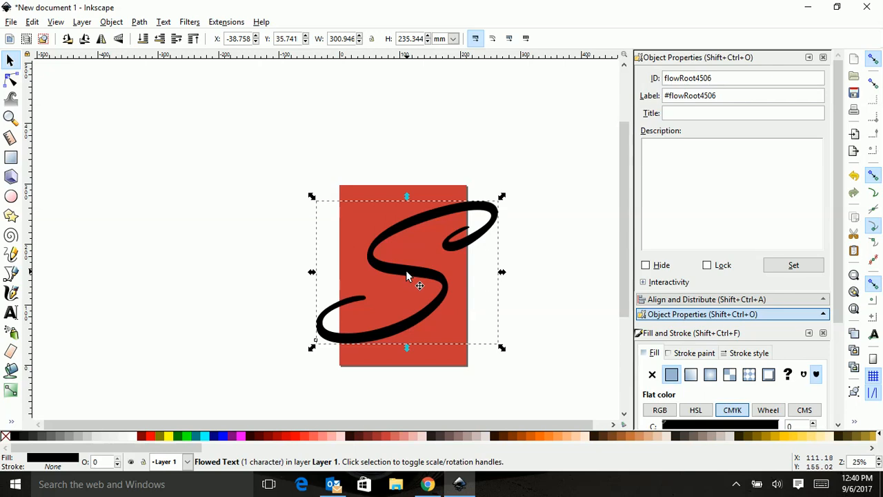
Rotate the S and enlarge it to about 384 × 337 mm, keeping it over the rectangle.
left_click(407, 275)
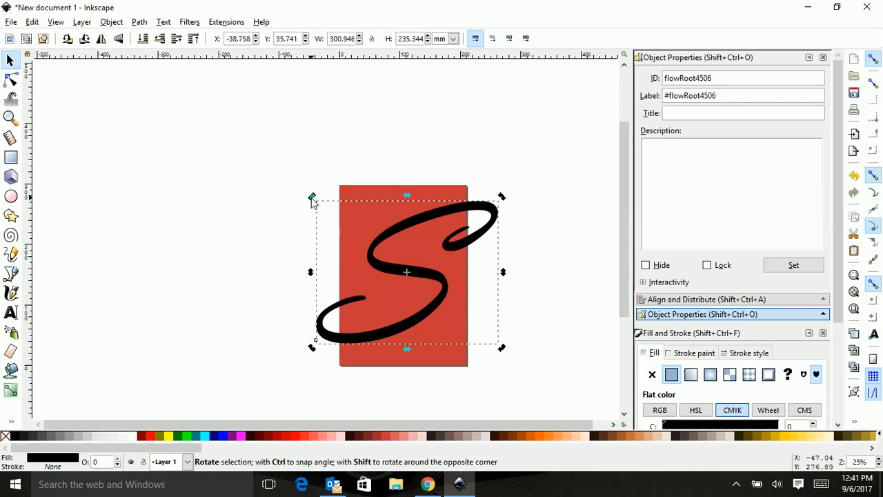
left_click_drag(312, 200, 350, 246)
left_click(383, 305)
left_click_drag(295, 373, 288, 402)
left_click_drag(427, 326, 420, 335)
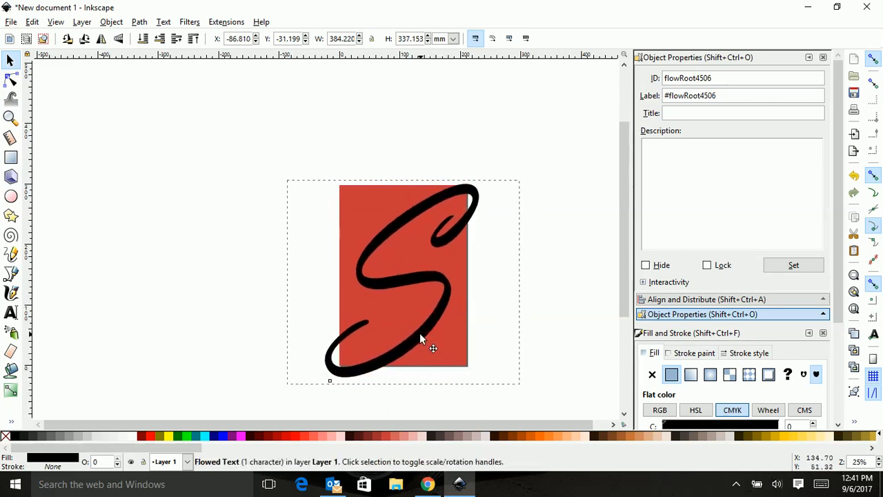
Duplicate the script S and move the copy to the left of the red rectangle.
left_click(565, 337)
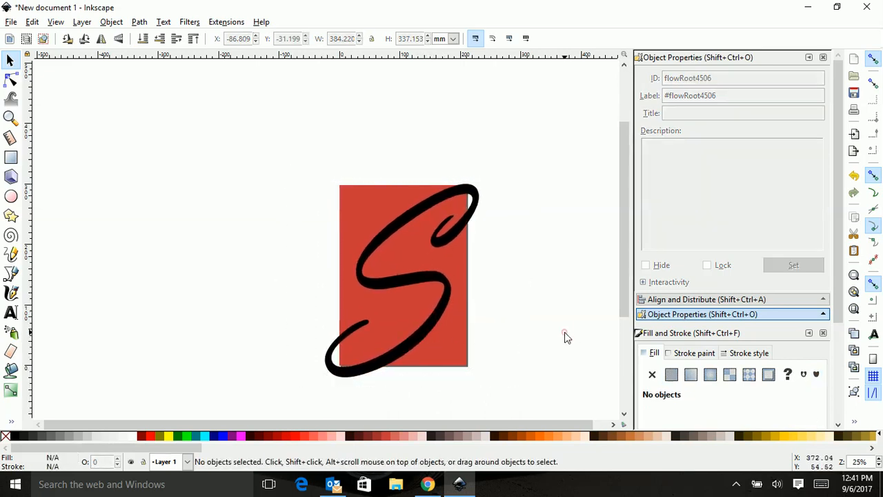
left_click(390, 287)
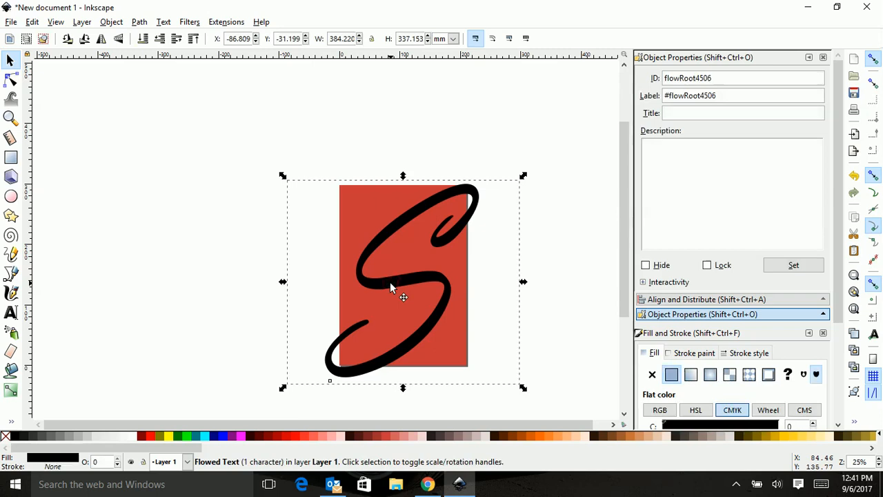
left_click(31, 22)
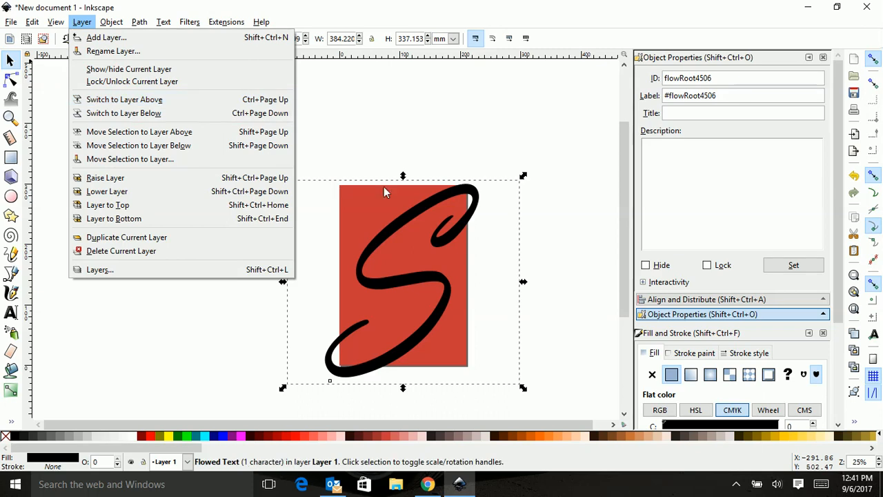
left_click(418, 266)
key("ctrl+c")
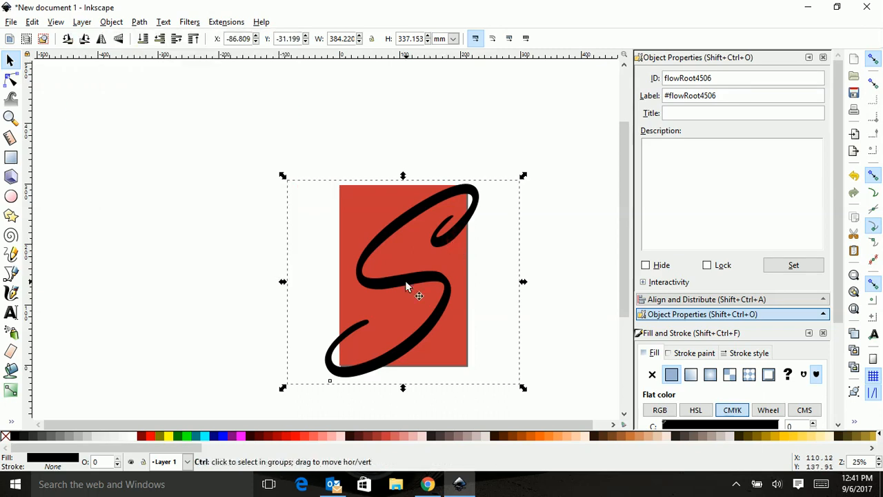
key("ctrl+v")
left_click_drag(394, 286, 174, 261)
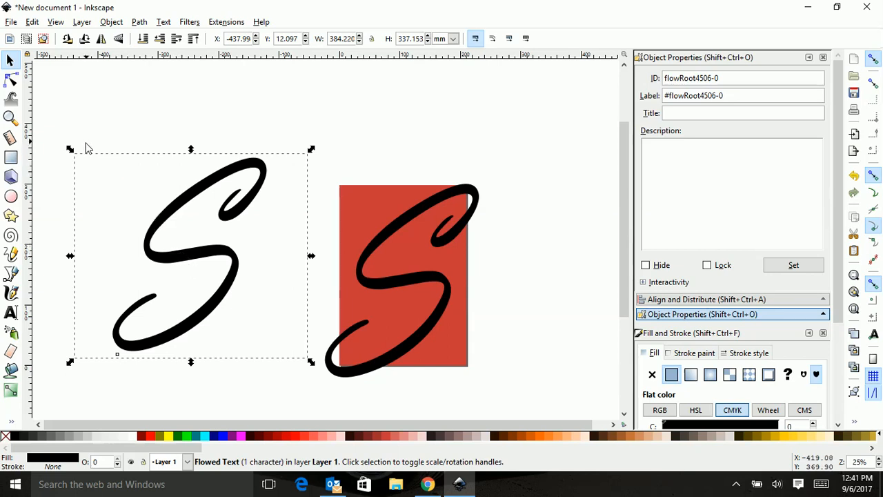
Create a flowed text letter V and move it over the copied S.
left_click(11, 314)
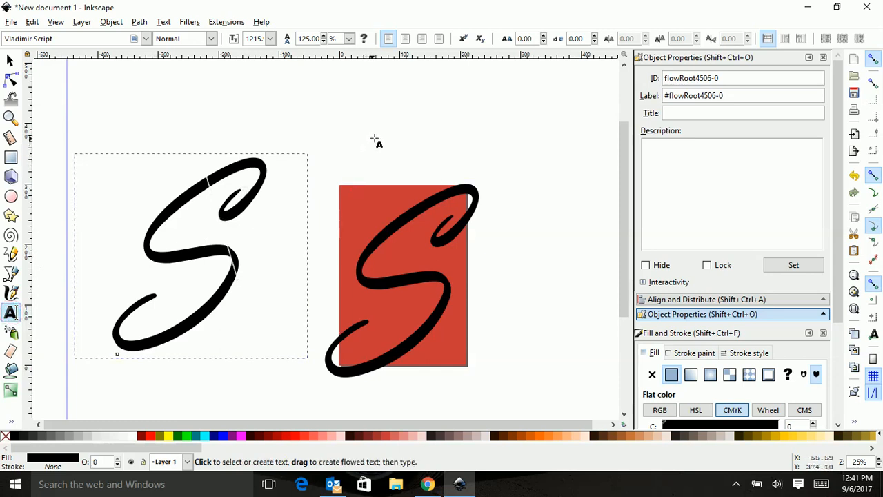
left_click_drag(464, 110, 556, 181)
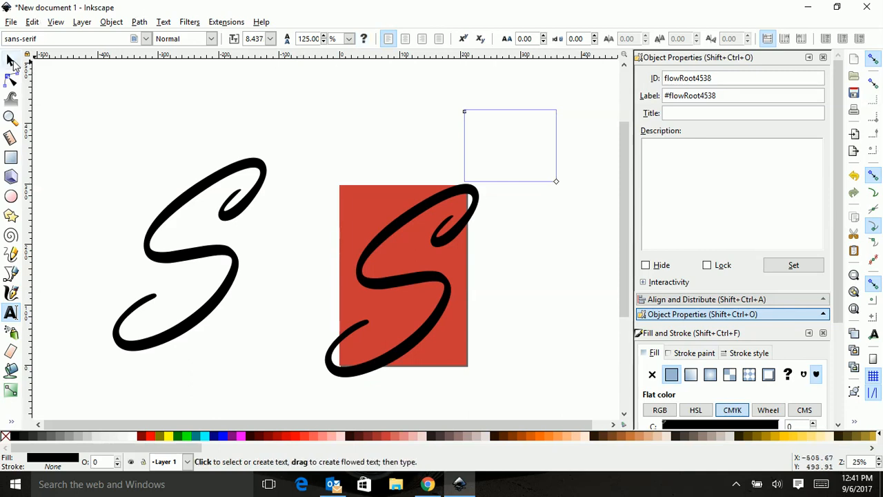
left_click(11, 61)
left_click_drag(472, 122, 550, 232)
left_click_drag(471, 167, 172, 274)
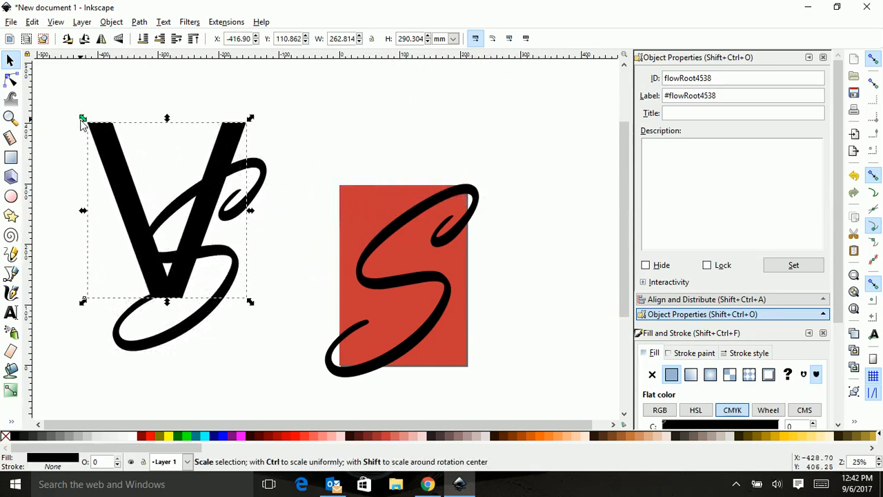
Scale the V down to about 154 × 170 mm and position it over the top of the copied S.
left_click_drag(82, 119, 116, 154)
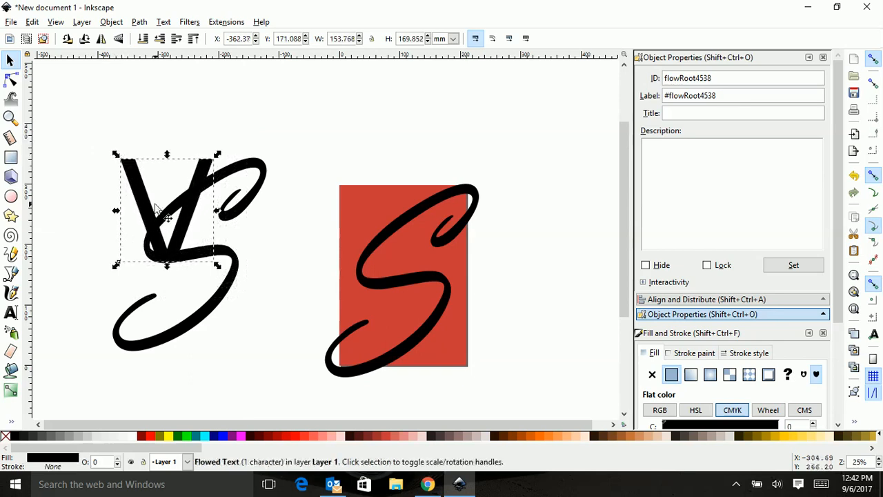
left_click_drag(154, 216, 158, 195)
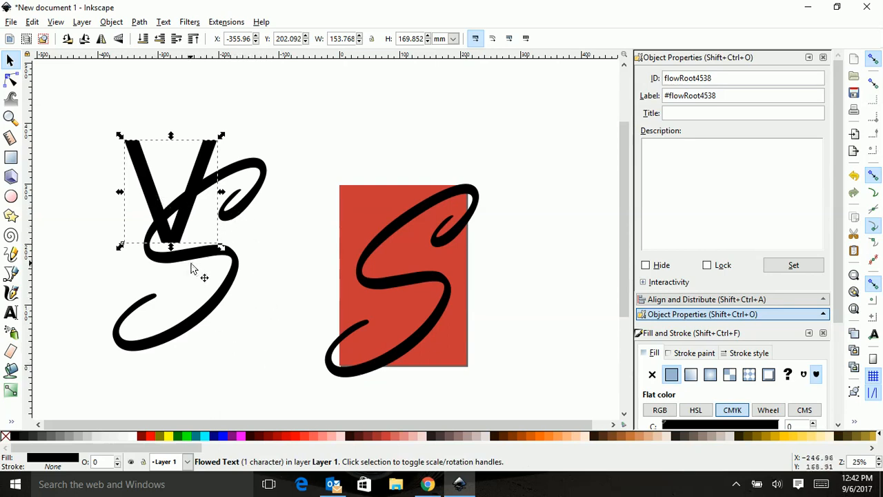
Select both the V and the copied S and combine them with Path Exclusion.
left_click(225, 360)
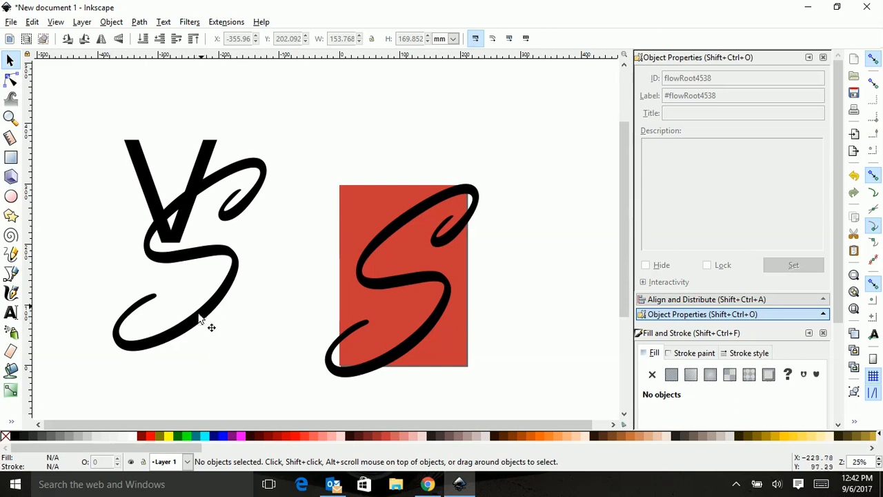
key("shift")
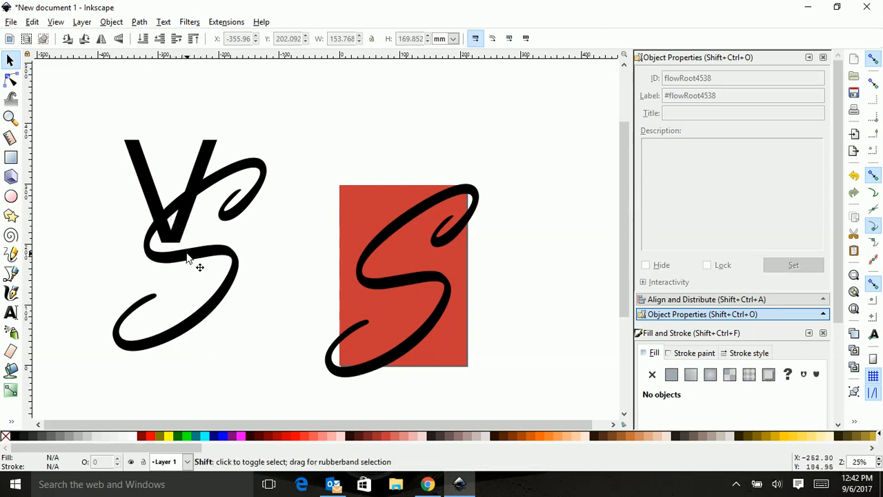
key("shift")
left_click(187, 261, "shift")
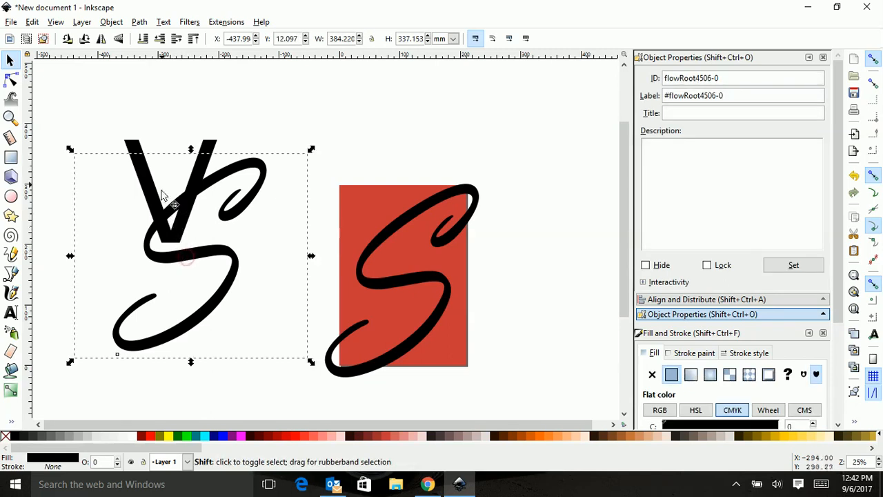
left_click(132, 147, "shift")
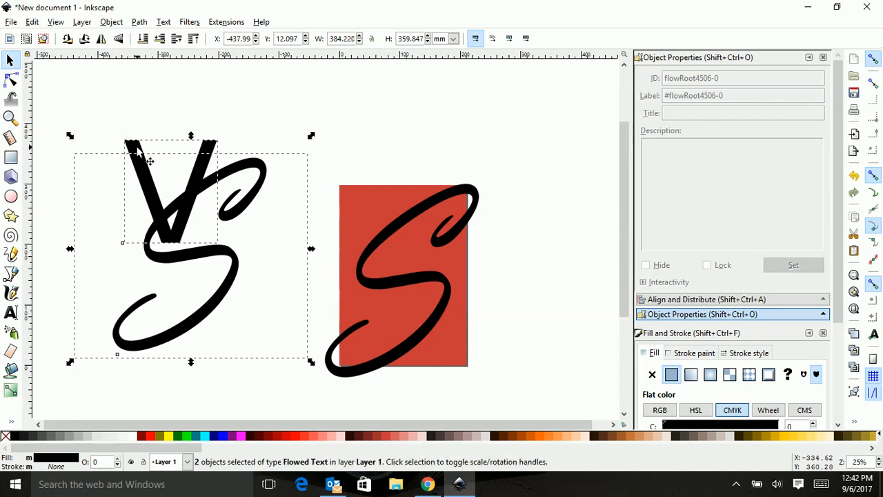
left_click(139, 22)
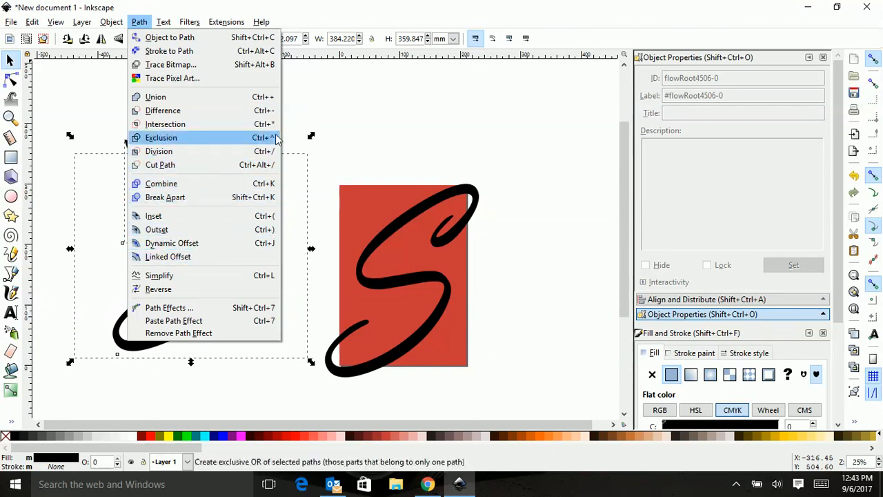
left_click(179, 137)
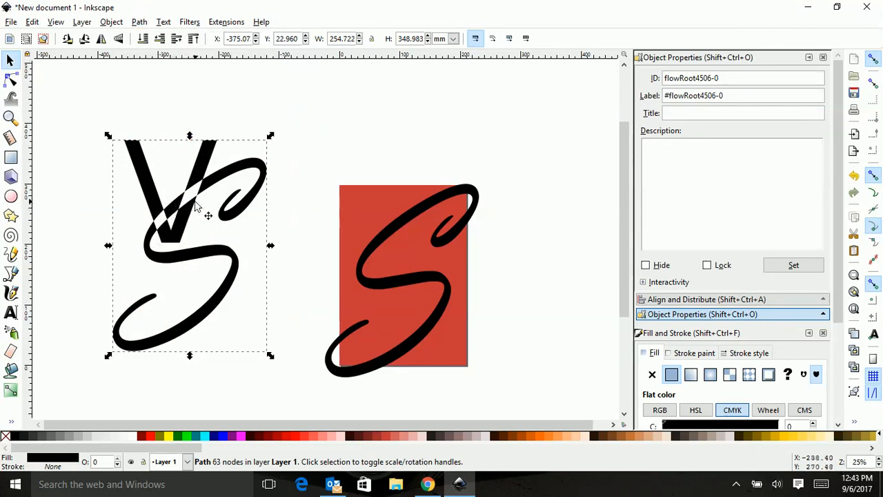
left_click_drag(163, 240, 196, 254)
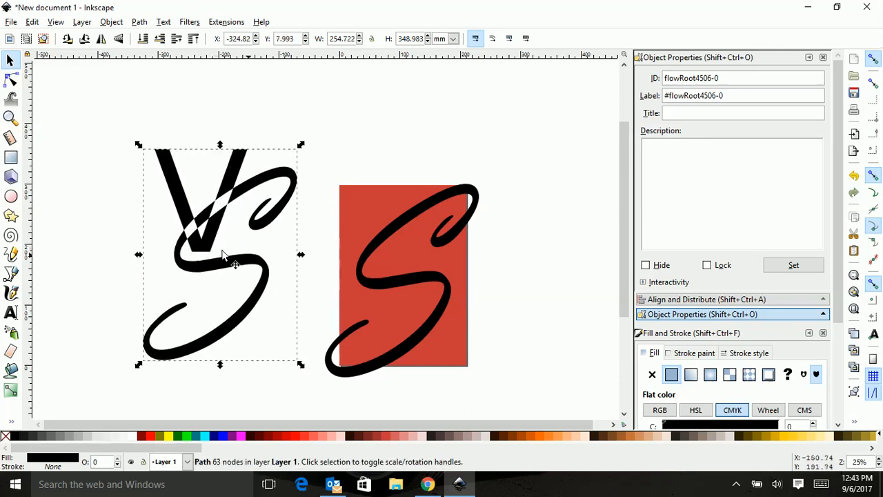
Fill the S on the rectangle with dark red (#550000) and place the VS monogram over it.
left_click(370, 286)
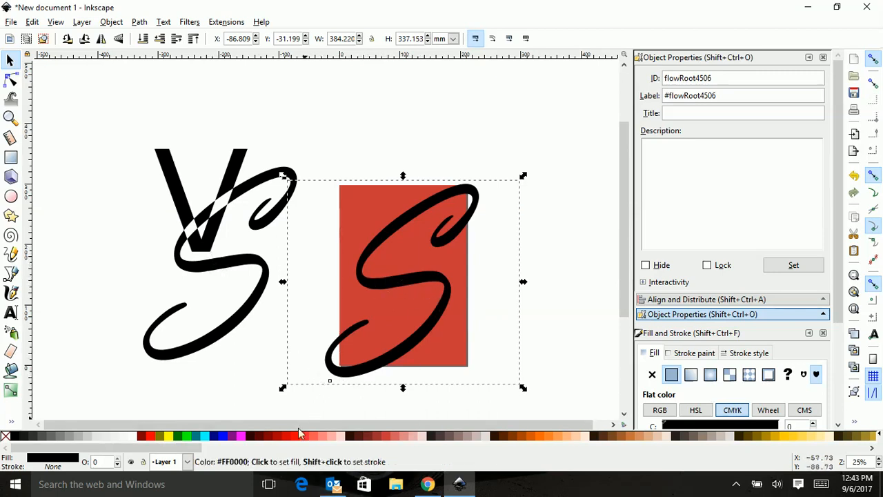
left_click(261, 442)
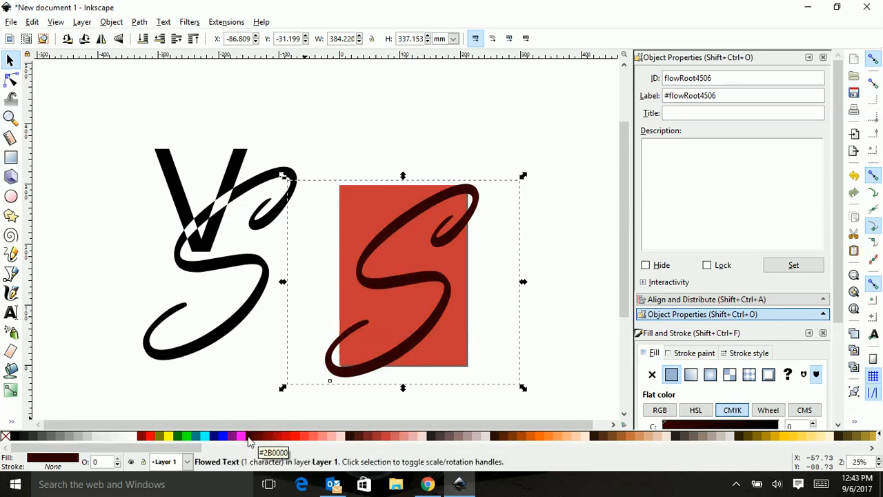
left_click_drag(201, 271, 383, 288)
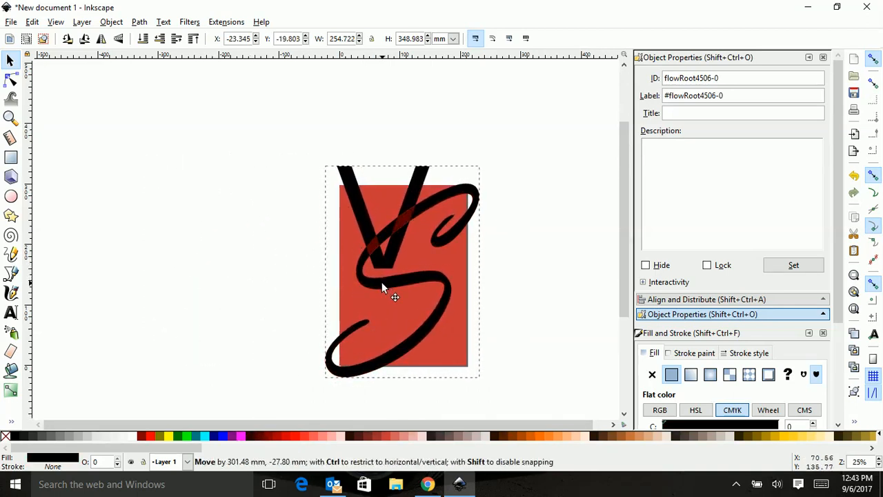
left_click_drag(382, 283, 382, 283)
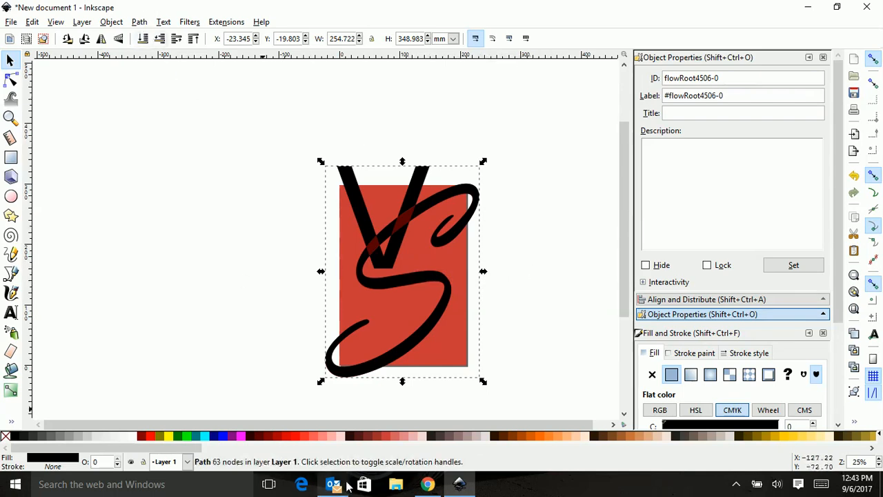
mouse_move(346, 486)
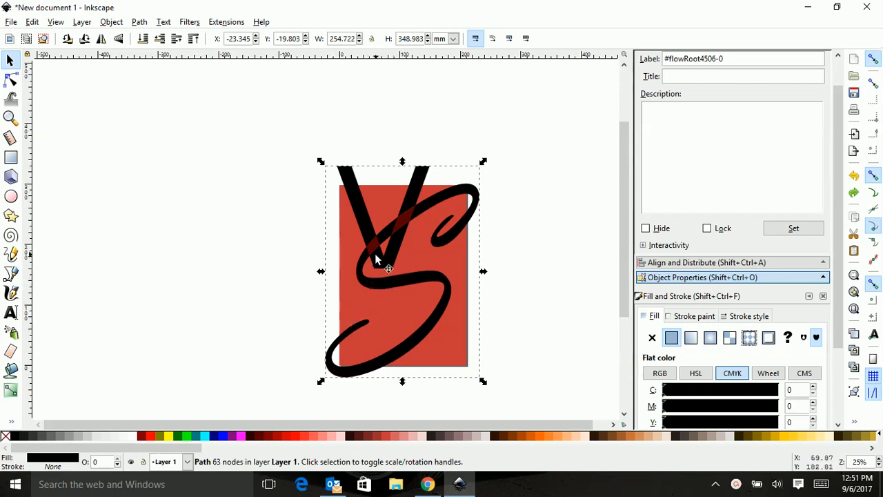
Try moving the top nodes of the V's left stroke with the node tool.
left_click(12, 81)
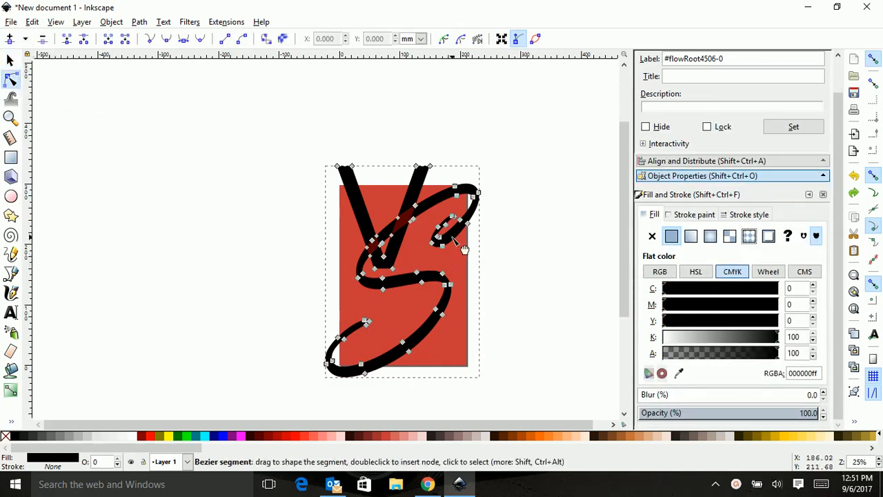
left_click(353, 167)
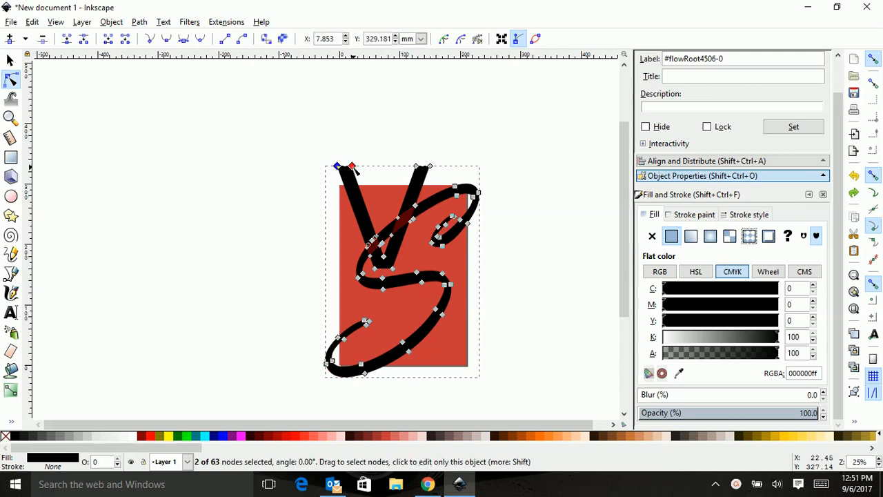
scroll(354, 168, "up", 4)
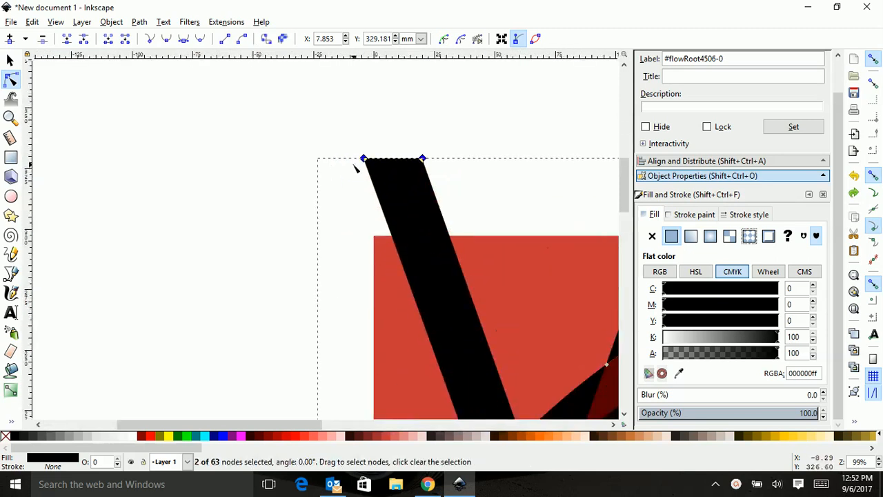
left_click_drag(367, 161, 348, 107)
left_click_drag(359, 148, 369, 176)
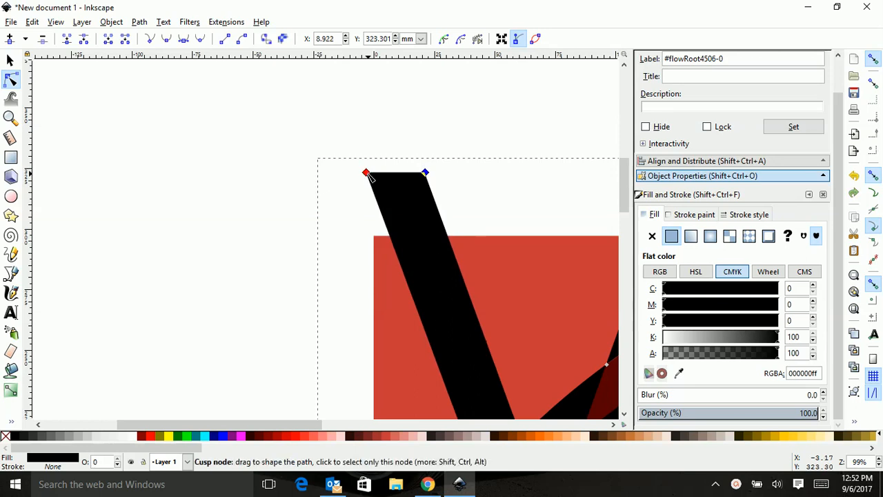
key("ctrl+z")
left_click_drag(423, 158, 395, 171)
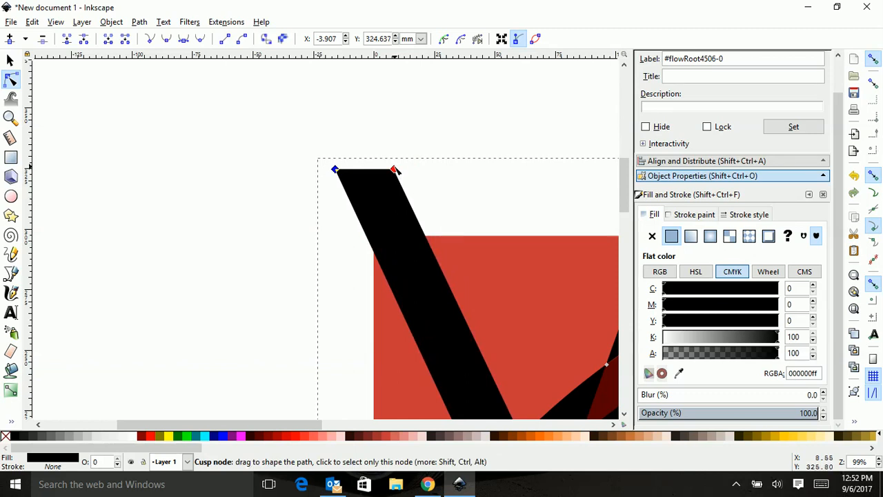
key("ctrl+z")
Try reshaping the monogram's curve where the V crosses the S with the node tool.
scroll(483, 276, "down", 10)
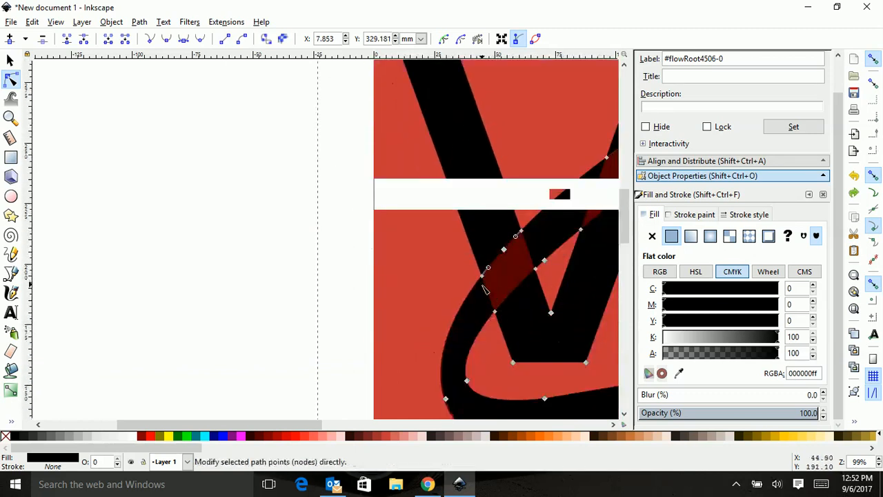
scroll(494, 295, "down", 4)
mouse_move(446, 297)
left_mouse_down()
mouse_move(406, 302)
mouse_move(436, 303)
left_mouse_up()
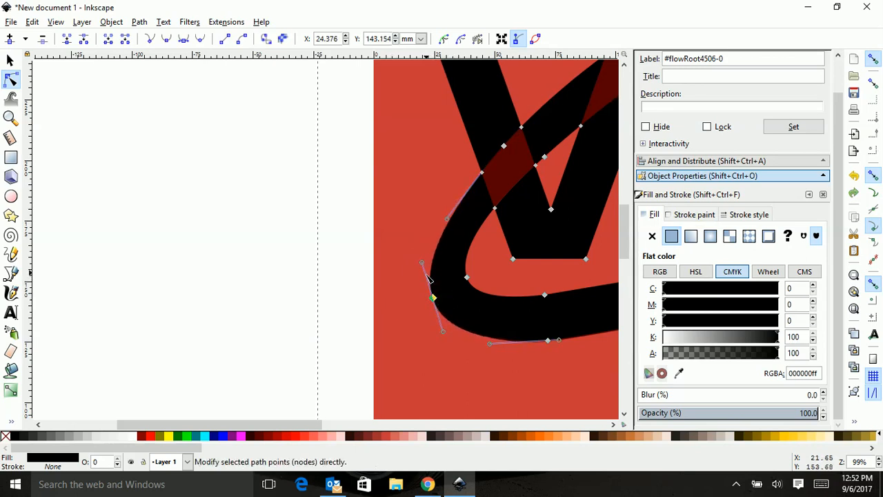
mouse_move(422, 263)
left_mouse_down()
mouse_move(396, 292)
mouse_move(392, 331)
mouse_move(407, 265)
mouse_move(452, 207)
mouse_move(404, 265)
left_mouse_up()
key("ctrl+z")
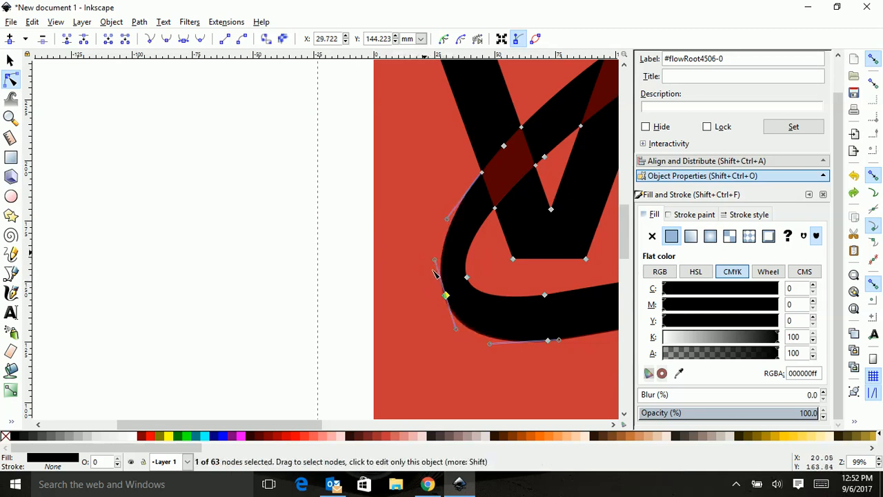
scroll(431, 276, "up", 10)
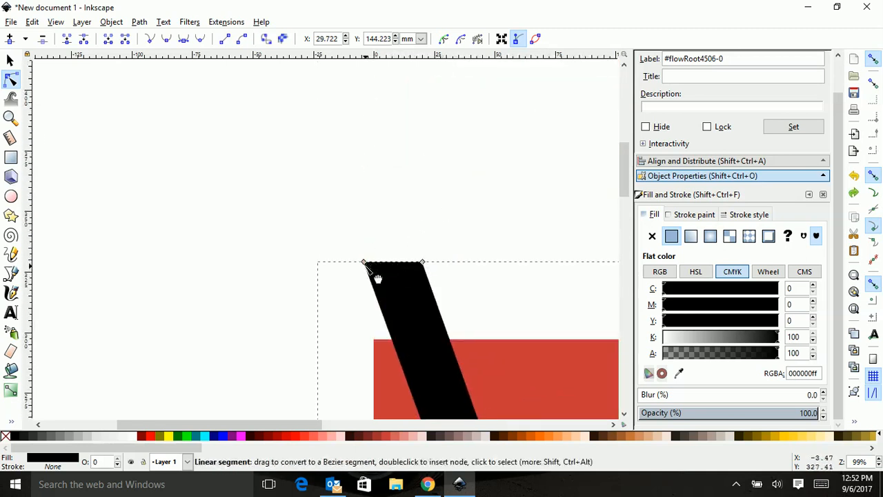
scroll(467, 268, "down", 2)
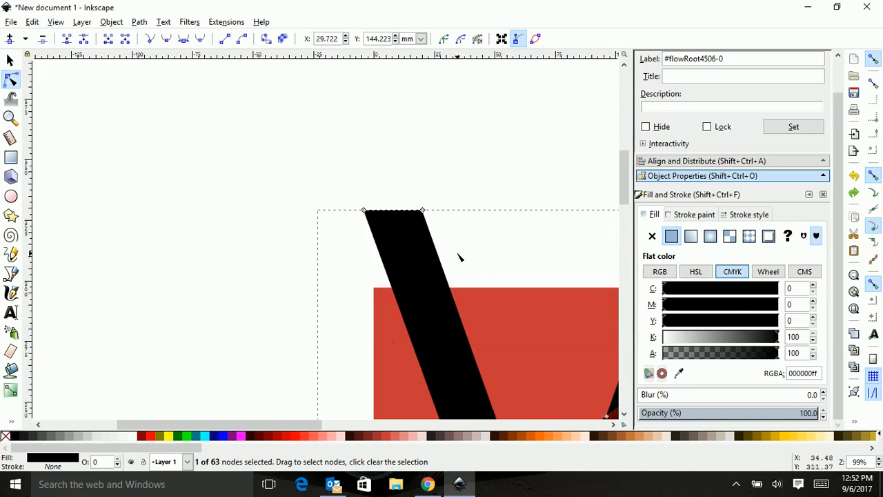
scroll(483, 259, "down", 5)
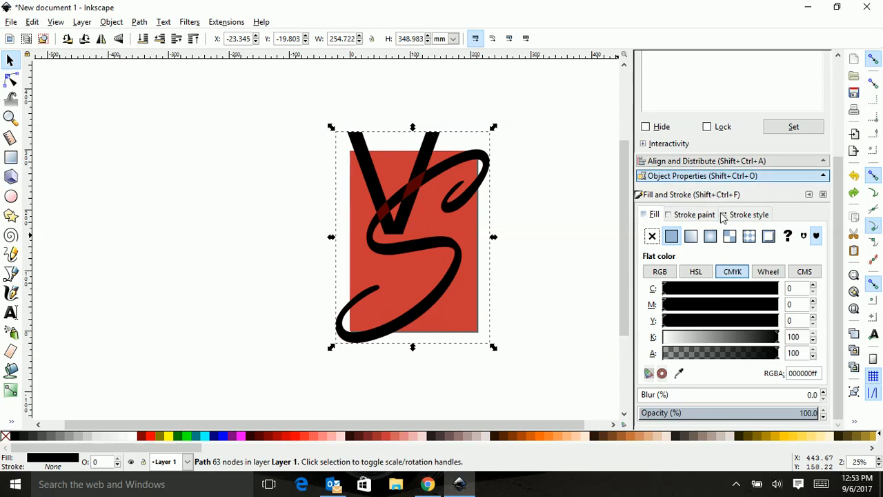
Open Fill and Stroke and give the VS monogram a linear gradient fill.
left_click(112, 22)
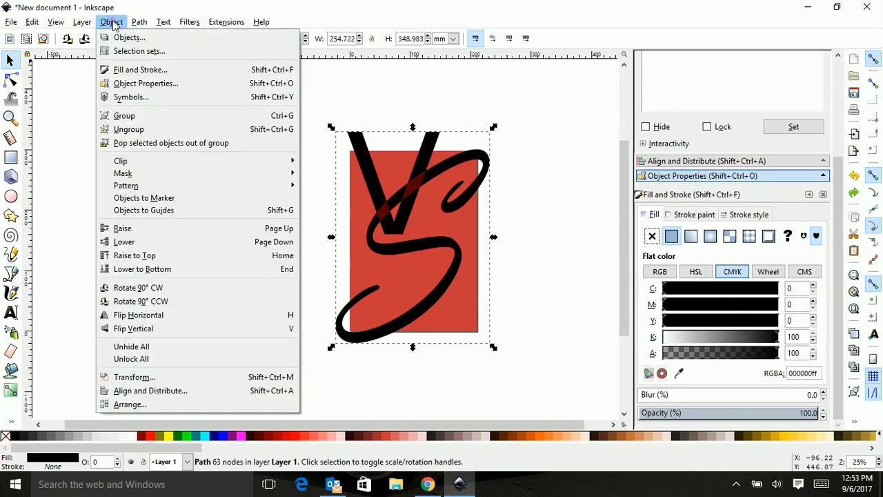
left_click(144, 70)
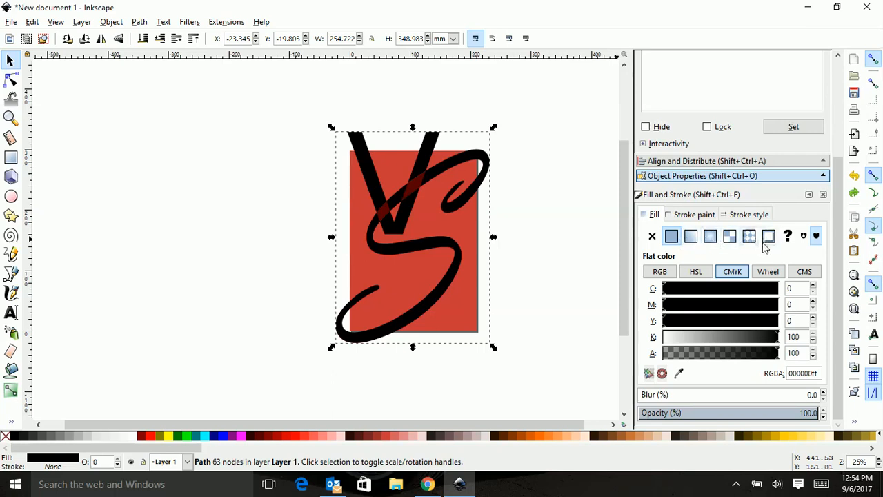
left_click(691, 236)
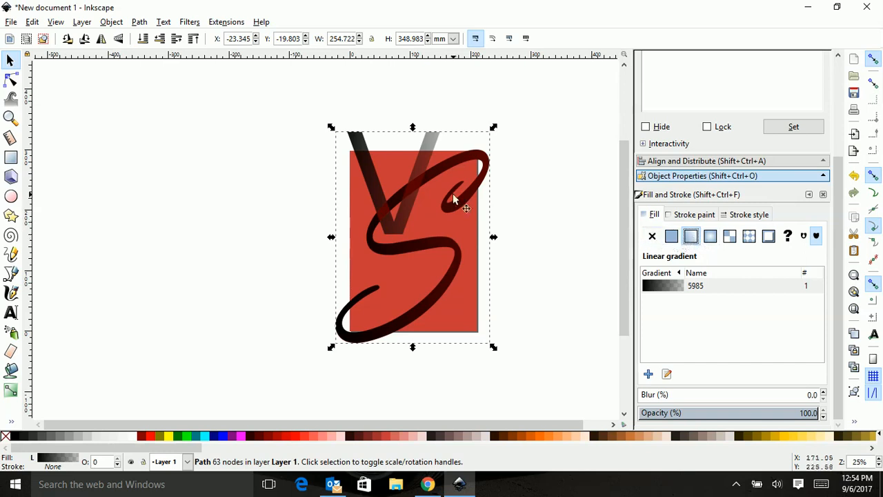
left_click(711, 239)
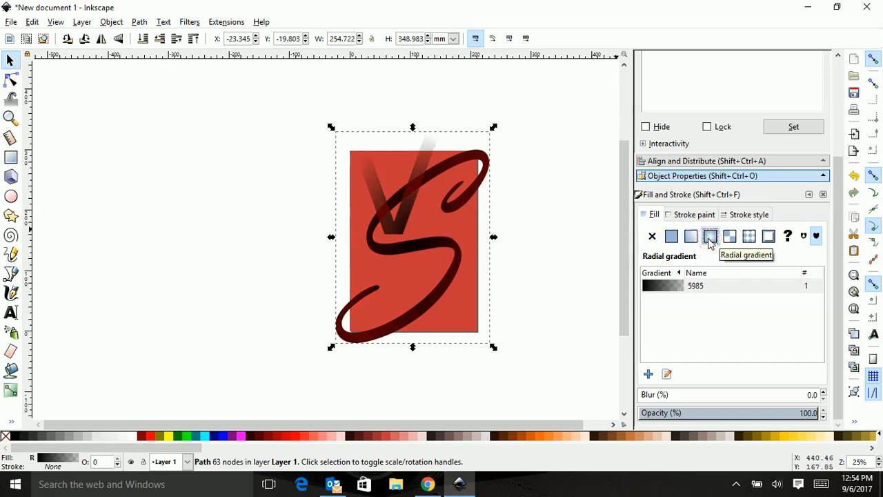
left_click(691, 236)
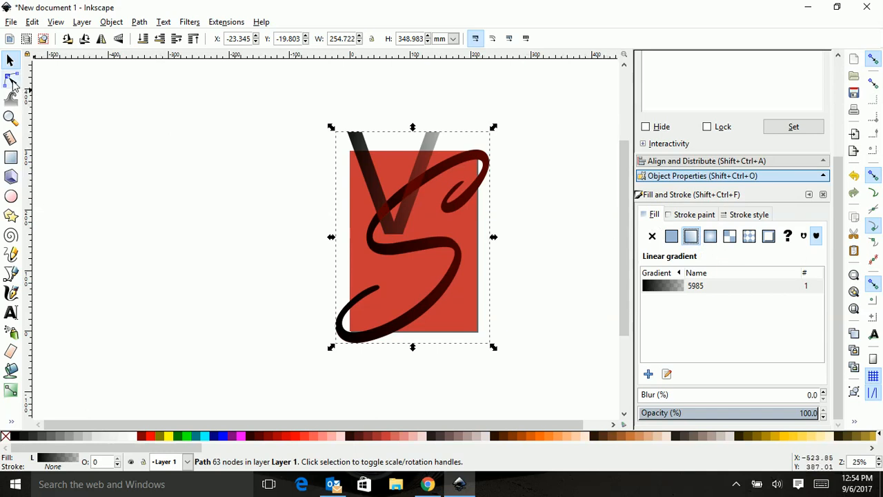
left_click(11, 82)
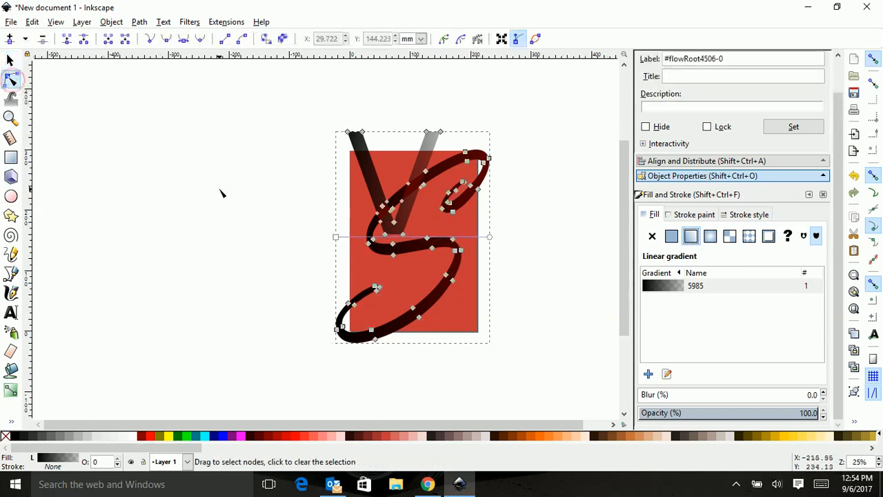
mouse_move(338, 241)
left_mouse_down()
mouse_move(287, 234)
mouse_move(194, 246)
mouse_move(243, 258)
mouse_move(203, 247)
mouse_move(265, 332)
mouse_move(303, 313)
mouse_move(308, 219)
mouse_move(269, 214)
mouse_move(387, 228)
mouse_move(430, 256)
mouse_move(312, 247)
mouse_move(304, 255)
left_mouse_up()
left_click(560, 270)
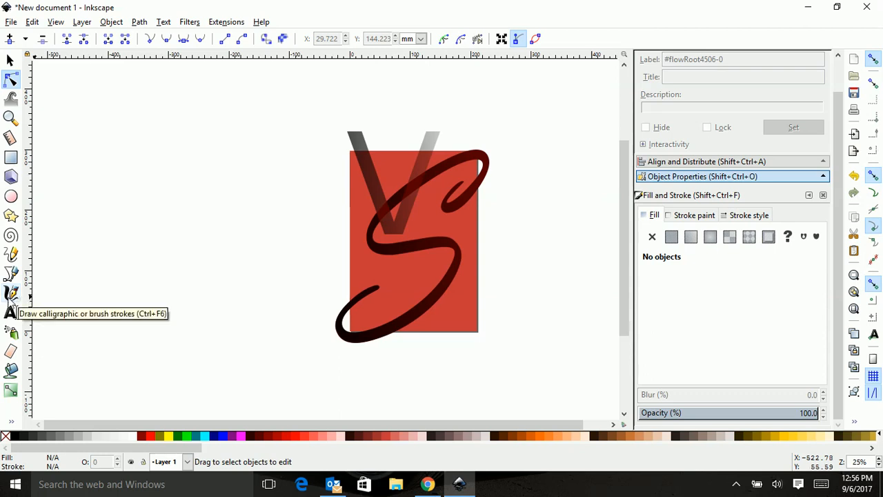
Set the Calligraphy tool to width 60, thinning -46, tremor 22, wiggle 13 and draw a large brush-style V stroke.
left_click(10, 294)
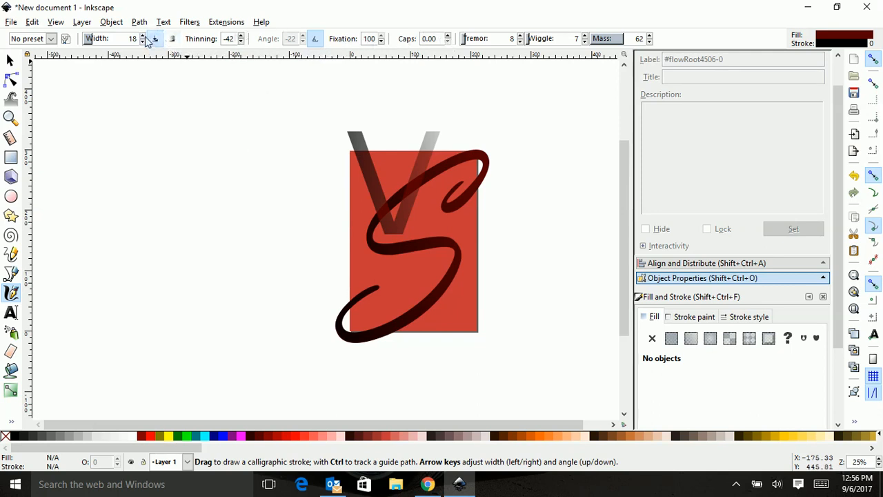
left_click_drag(143, 38, 143, 38)
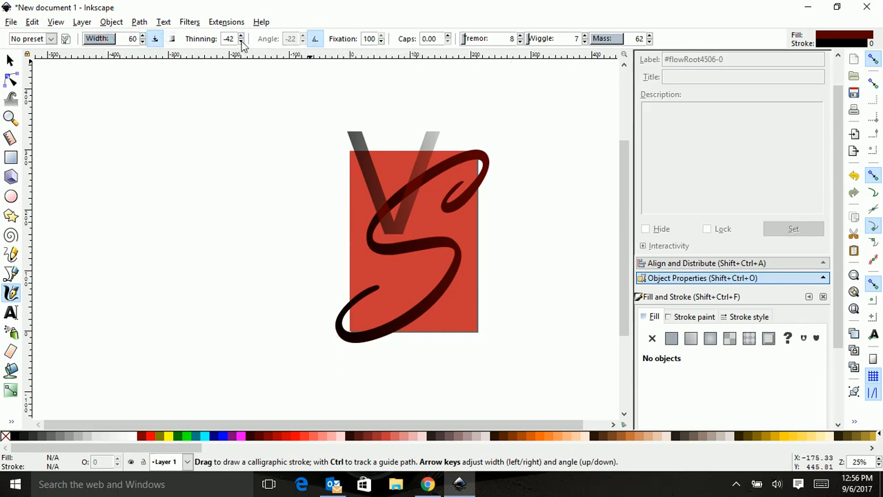
left_click(242, 42)
left_click(242, 42)
left_click(521, 35)
left_click(585, 36)
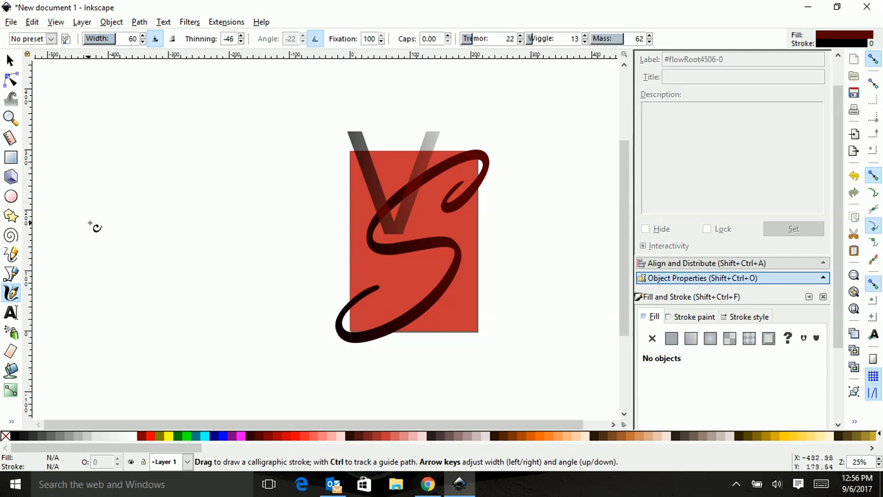
mouse_move(84, 228)
left_mouse_down()
mouse_move(127, 161)
mouse_move(158, 154)
mouse_move(173, 202)
mouse_move(125, 310)
mouse_move(135, 343)
mouse_move(169, 335)
mouse_move(245, 233)
mouse_move(288, 154)
mouse_move(347, 137)
mouse_move(359, 150)
left_mouse_up()
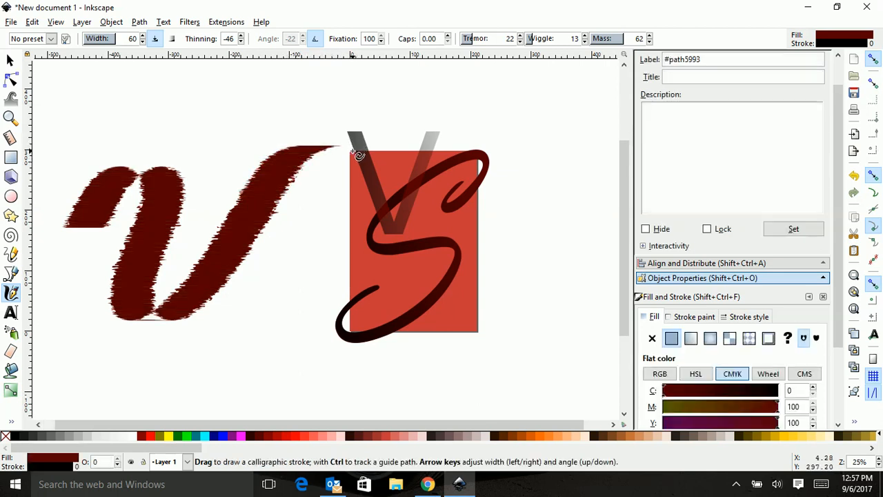
Scale the brush stroke to about 494 × 308 mm and position it over the monogram.
left_click(10, 61)
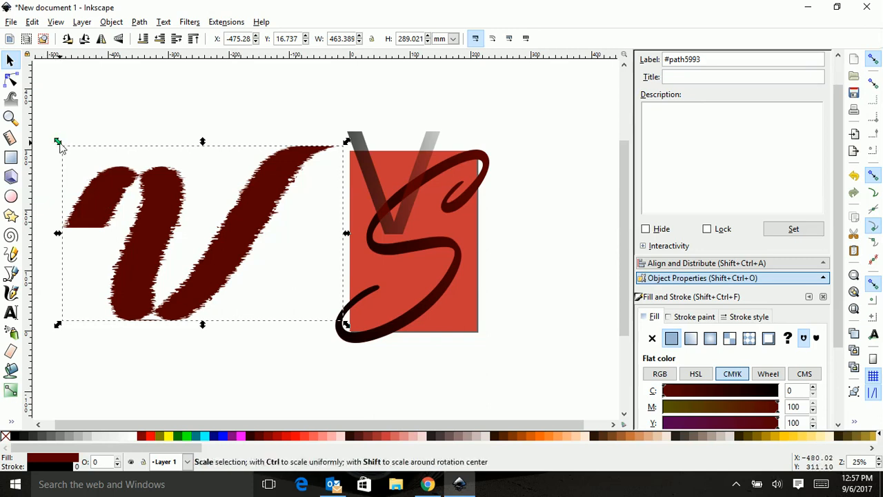
left_click_drag(59, 142, 145, 204)
mouse_move(184, 259)
left_mouse_down()
mouse_move(401, 339)
mouse_move(408, 313)
left_mouse_up()
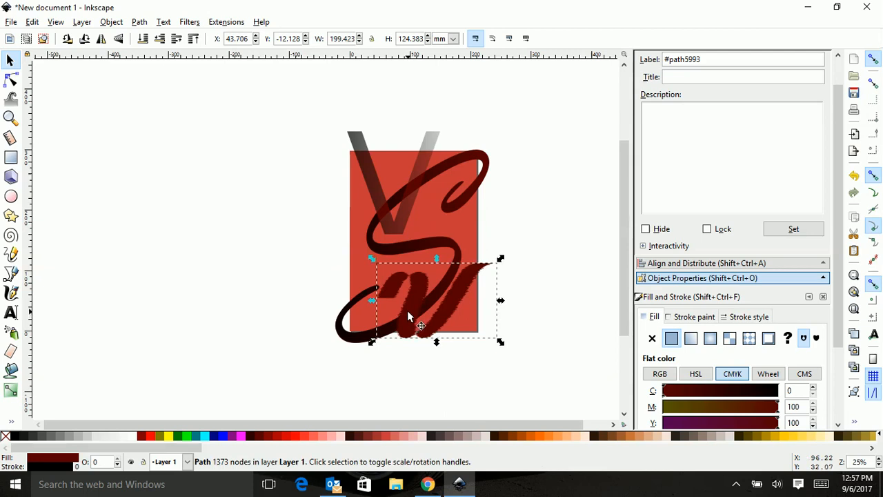
left_click_drag(372, 260, 282, 121)
left_click_drag(367, 324, 371, 267)
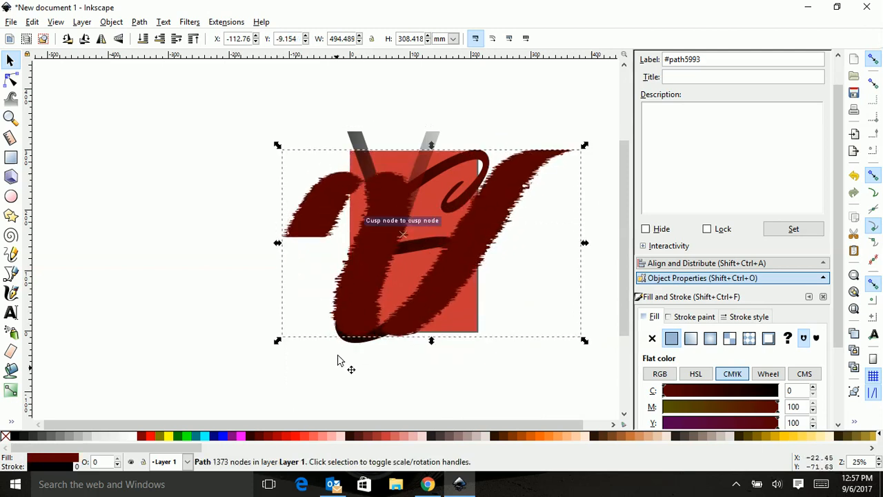
Fill the brush stroke with a light red from the palette.
left_click(305, 437)
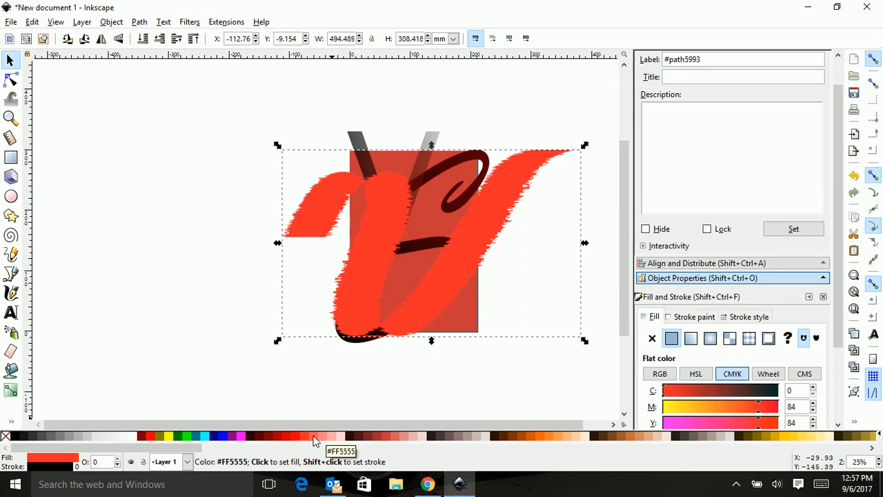
left_click(314, 439)
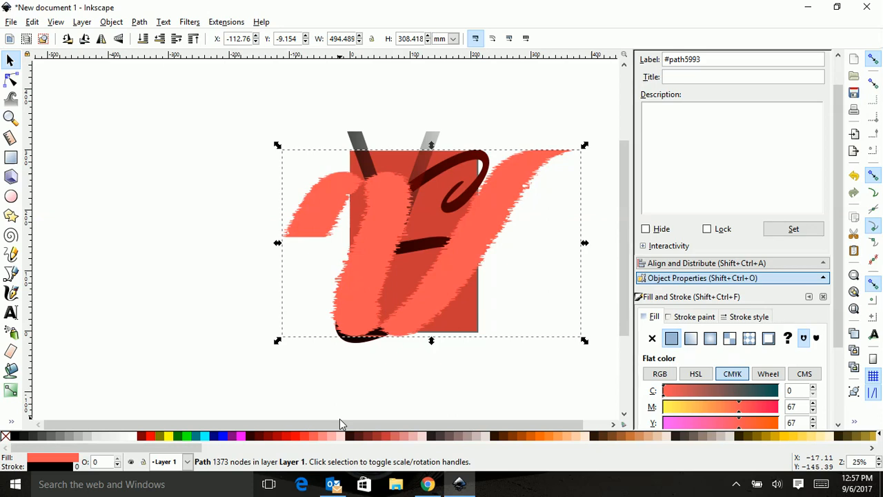
Lower the brush stroke one level beneath the monogram and nudge it slightly.
key("Page_Down")
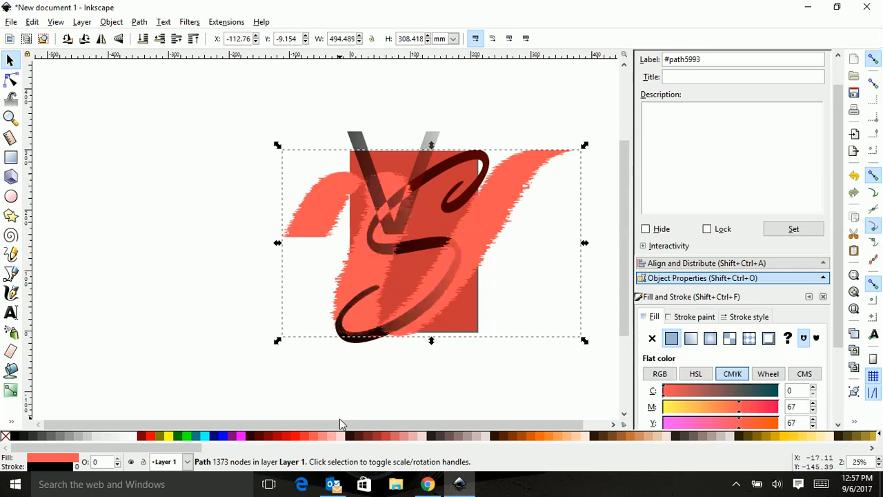
key("Page_Down")
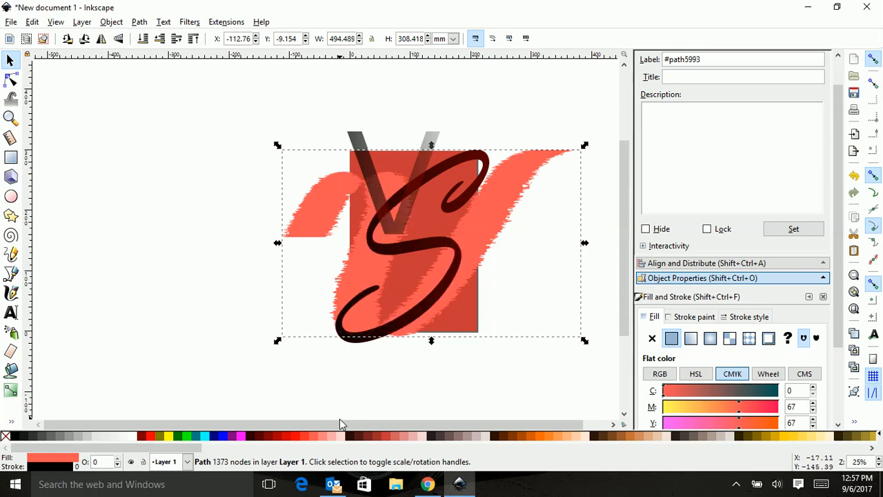
key("Page_Up")
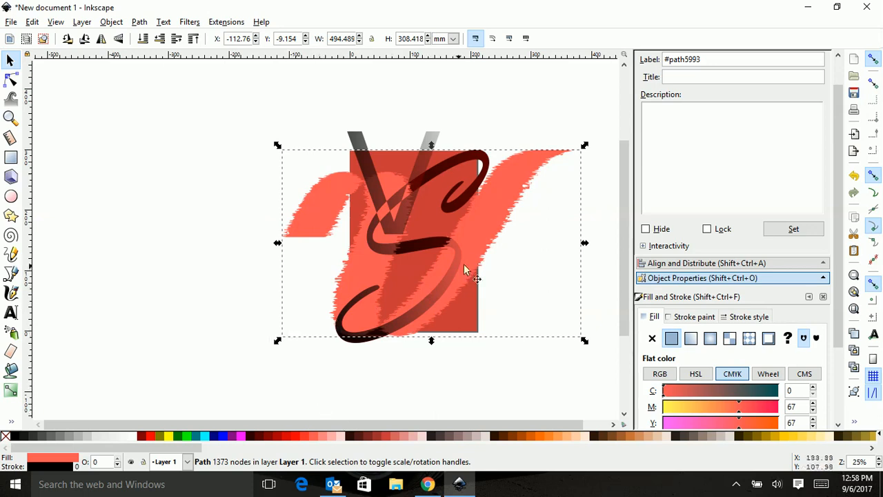
mouse_move(475, 239)
left_mouse_down()
mouse_move(471, 226)
mouse_move(476, 236)
left_mouse_up()
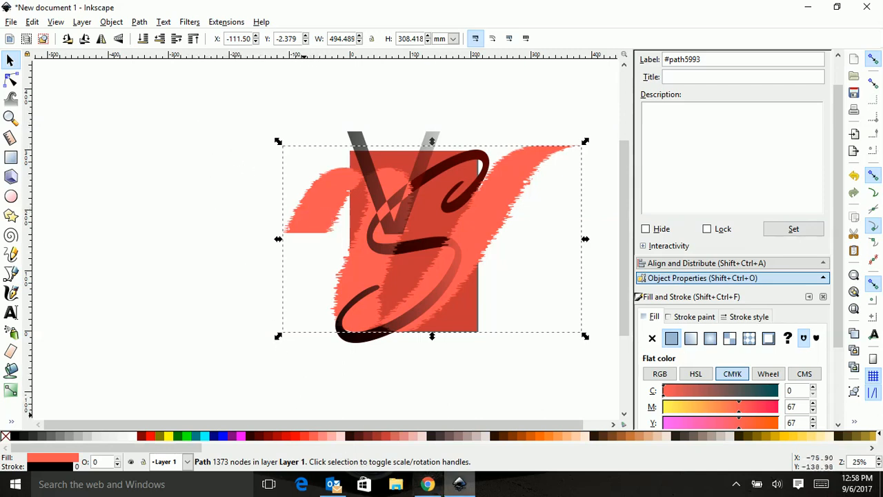
Select all four objects and convert them into a pattern with Objects to Pattern.
mouse_move(416, 492)
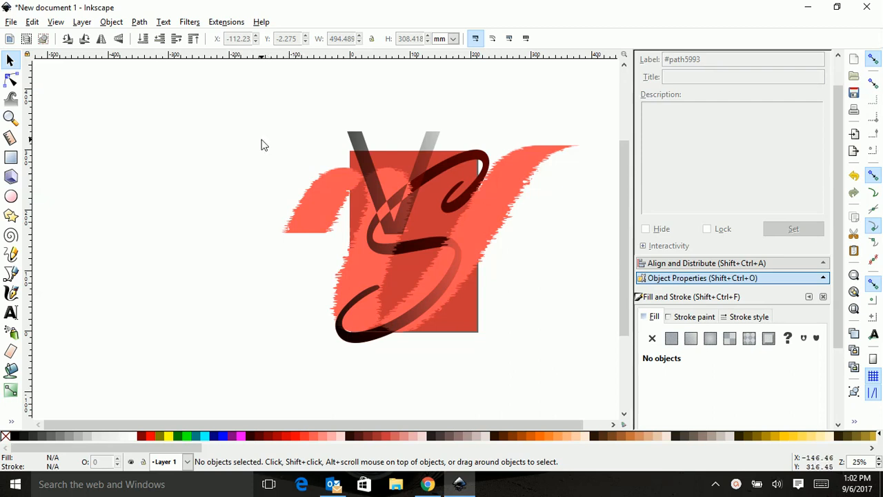
left_click(360, 163)
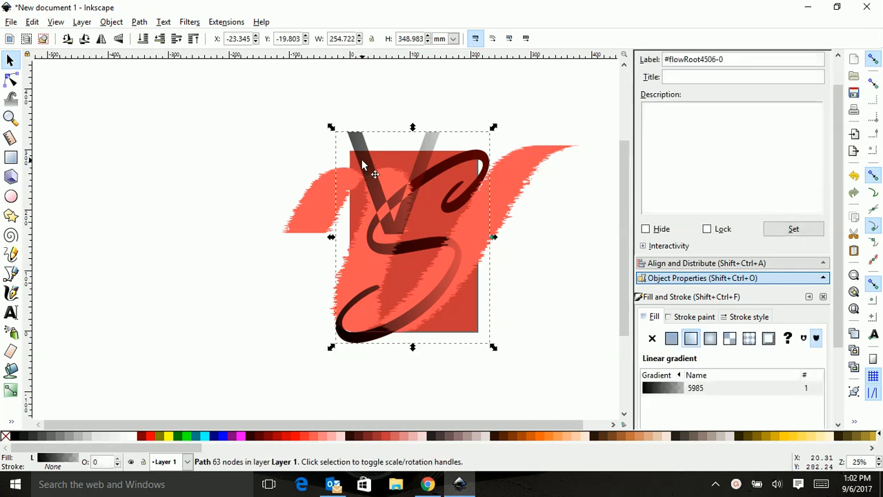
left_click(307, 206, "shift")
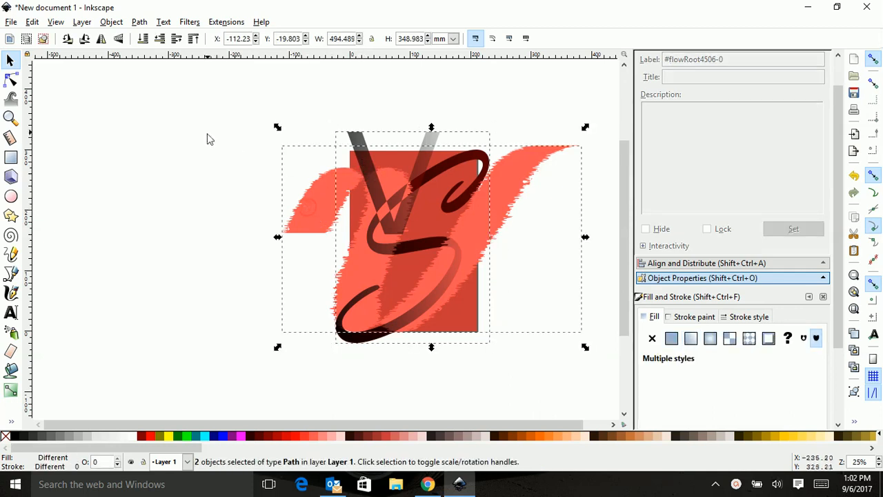
left_click(216, 86)
mouse_move(228, 87)
left_mouse_down()
mouse_move(615, 314)
mouse_move(610, 412)
left_mouse_up()
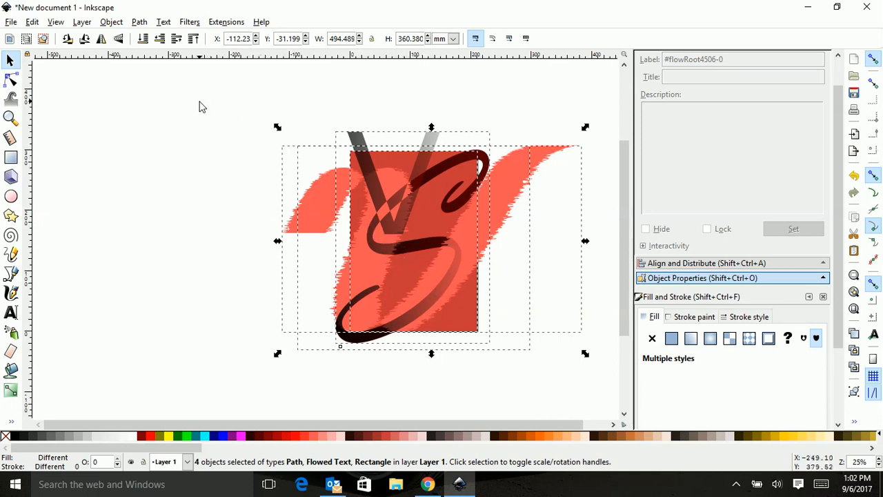
left_click(111, 23)
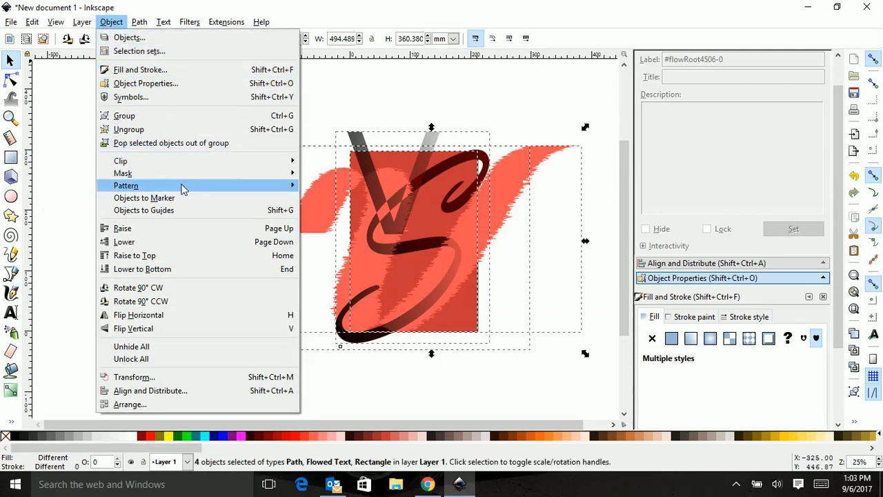
mouse_move(191, 190)
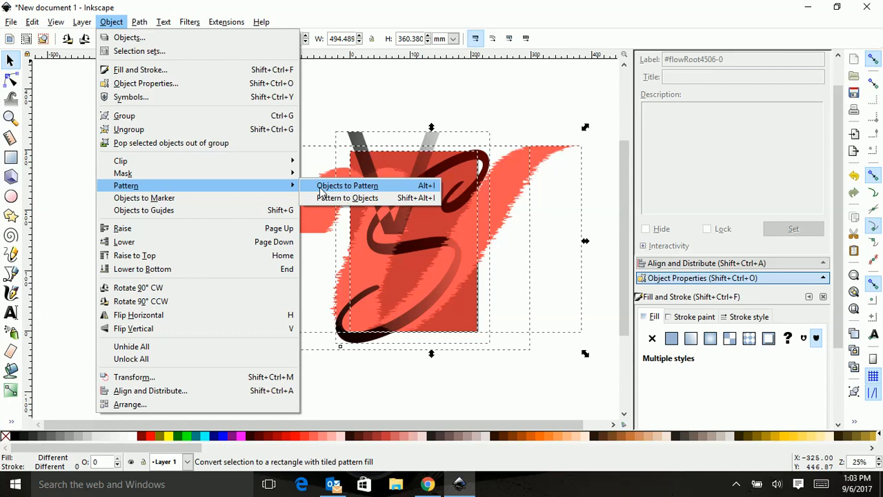
left_click(347, 186)
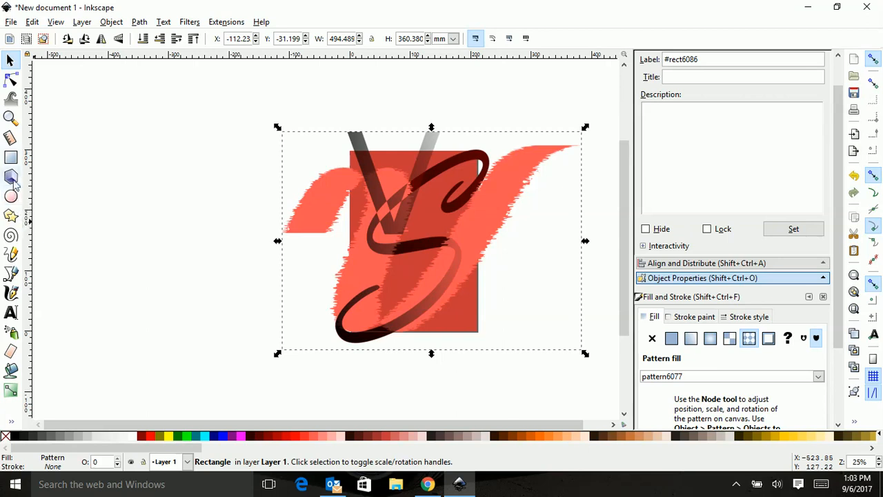
Draw a rectangle about 212 × 299 mm over the red page rectangle and fill it with pattern6077.
left_click(10, 157)
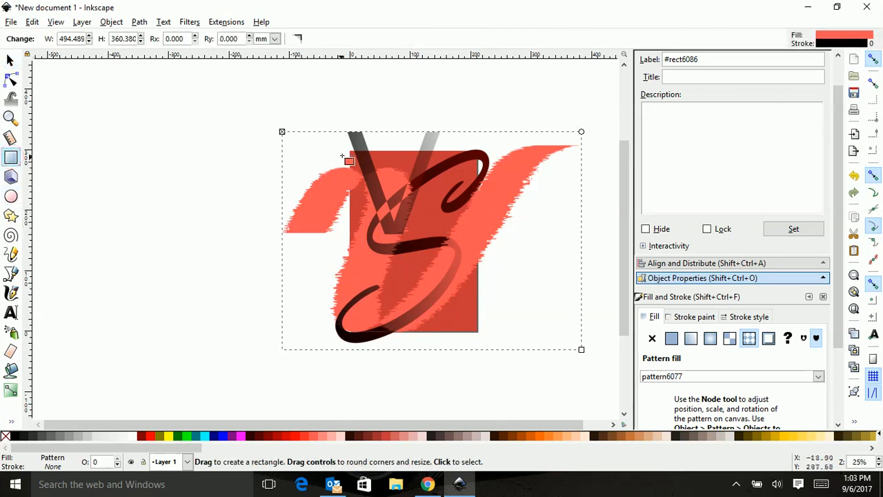
left_click_drag(350, 150, 478, 332)
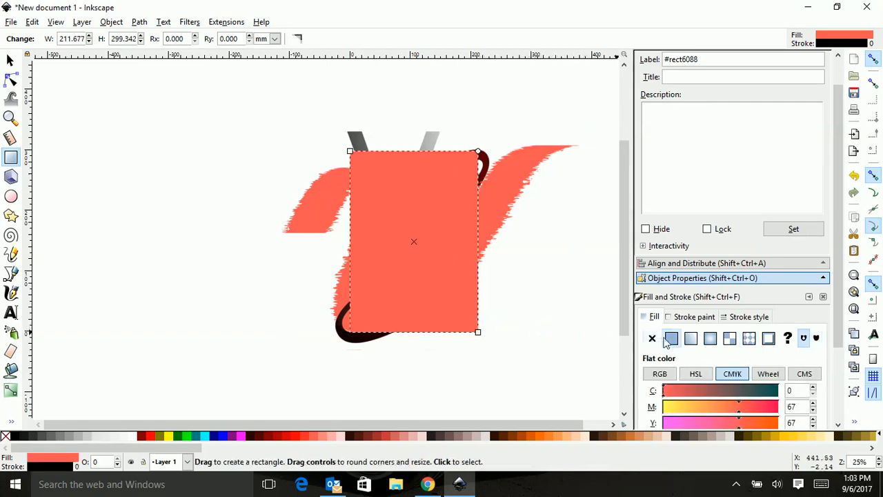
left_click(749, 338)
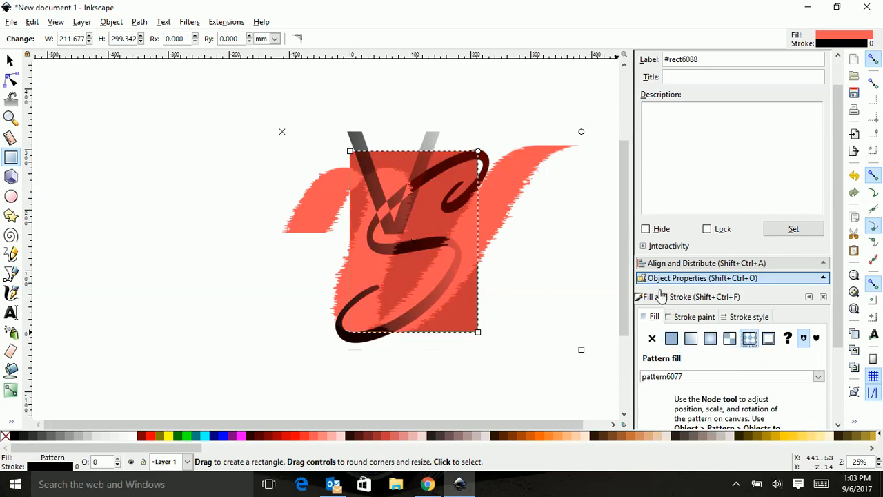
Move the pattern-filled rectangle to the side and shift its pattern so the monogram sits inside it.
left_click(10, 61)
left_click_drag(392, 250, 160, 242)
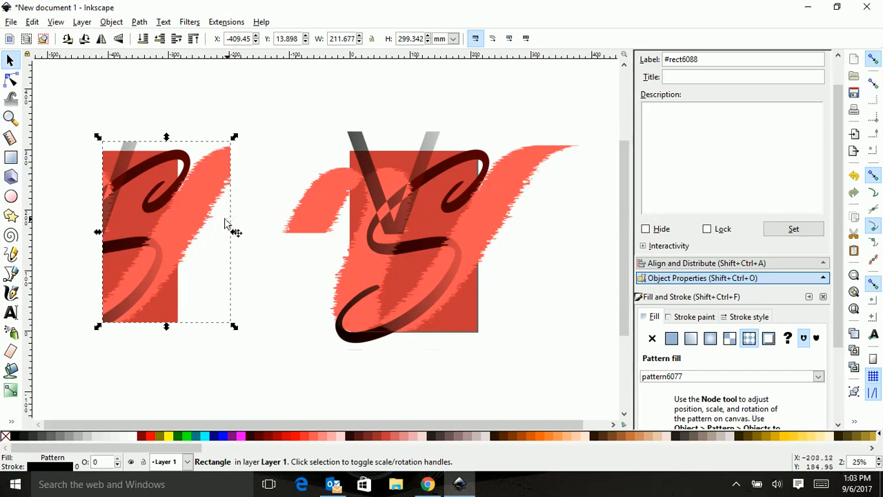
left_click(11, 82)
left_click_drag(166, 232, 116, 243)
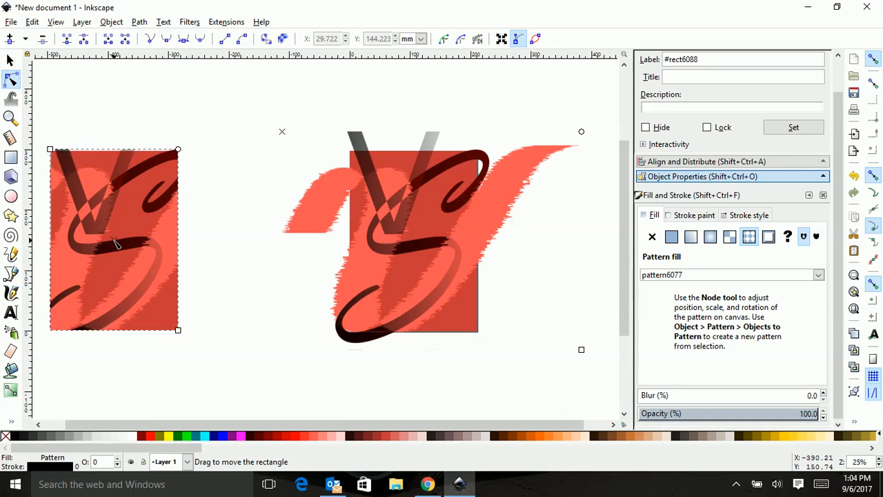
left_click(9, 60)
left_click_drag(80, 216, 162, 166)
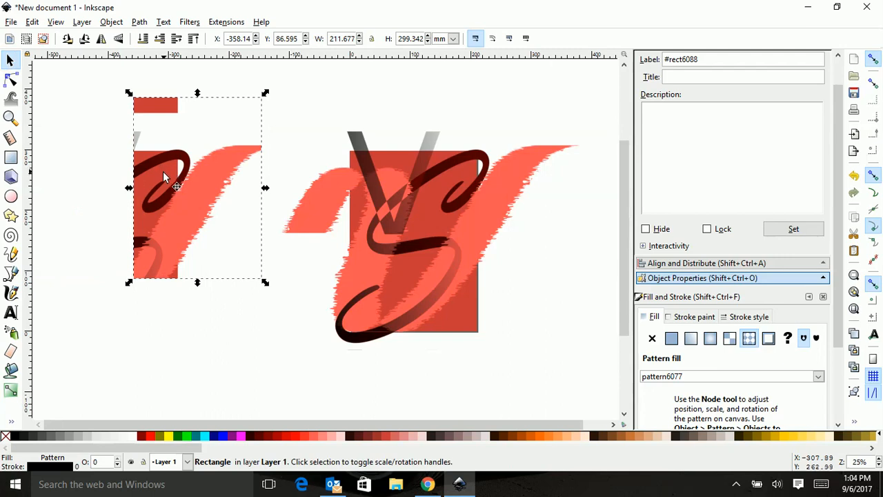
key("ctrl+z")
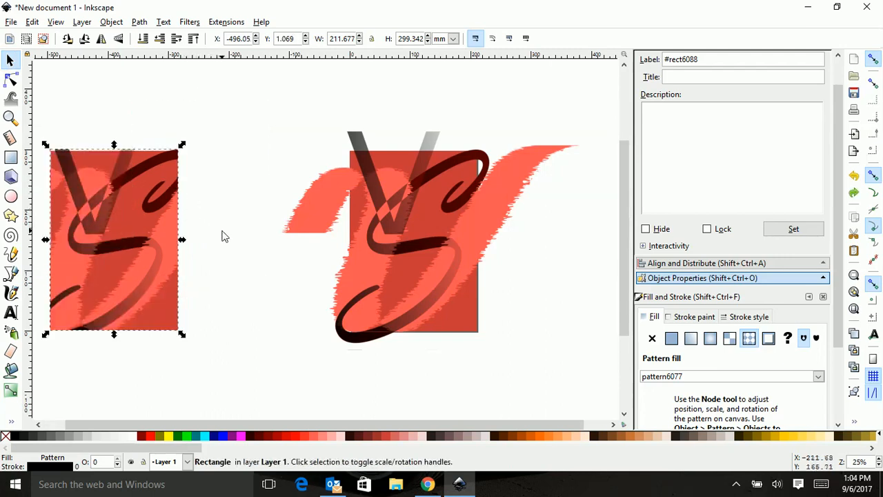
left_click(231, 376)
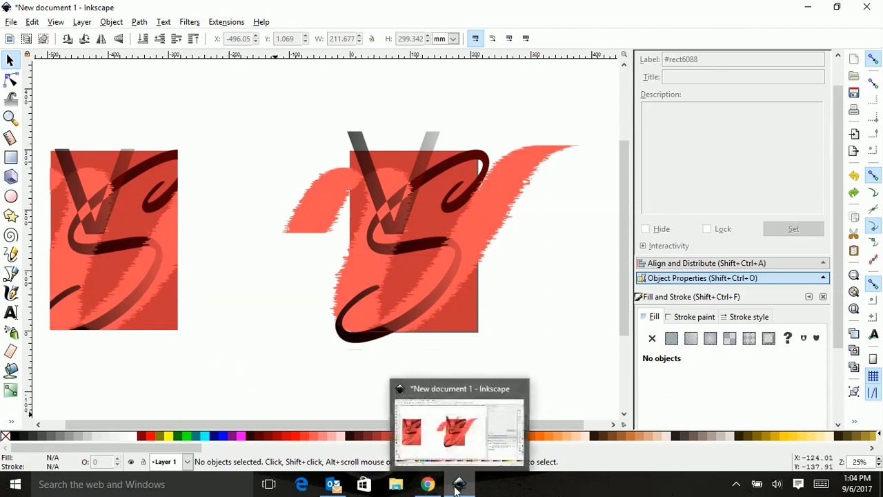
key("ctrl")
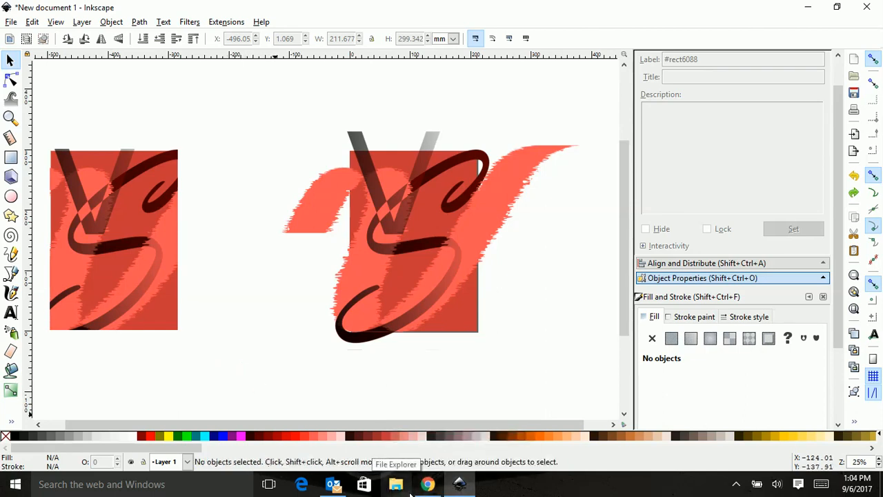